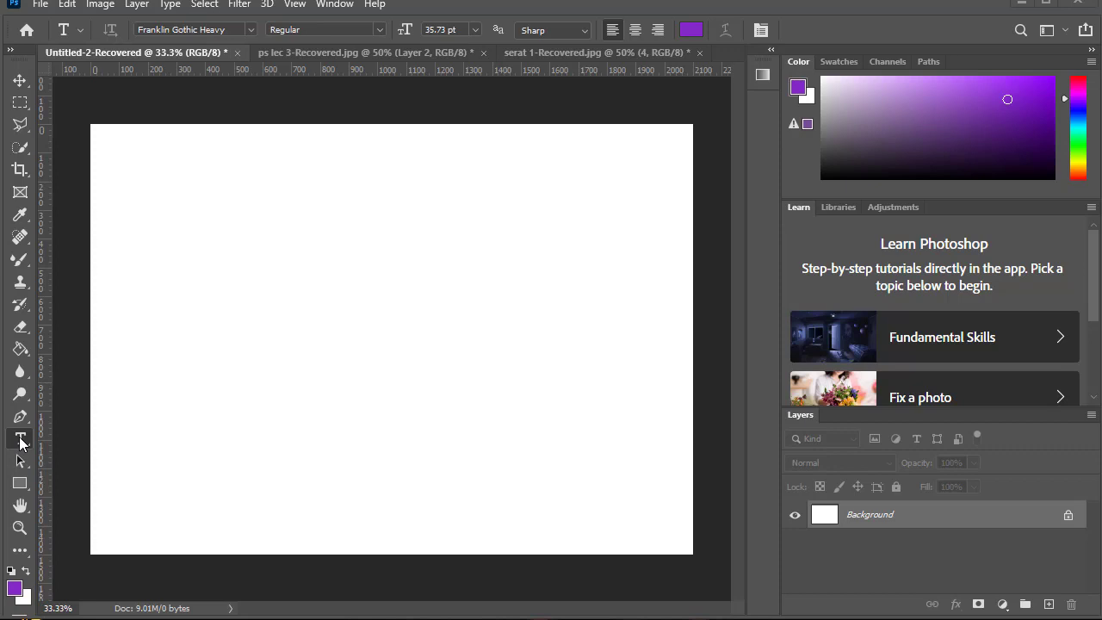
# - Activate the Horizontal Type tool for adding text to the blank canvas
pyautogui.click(21, 442)
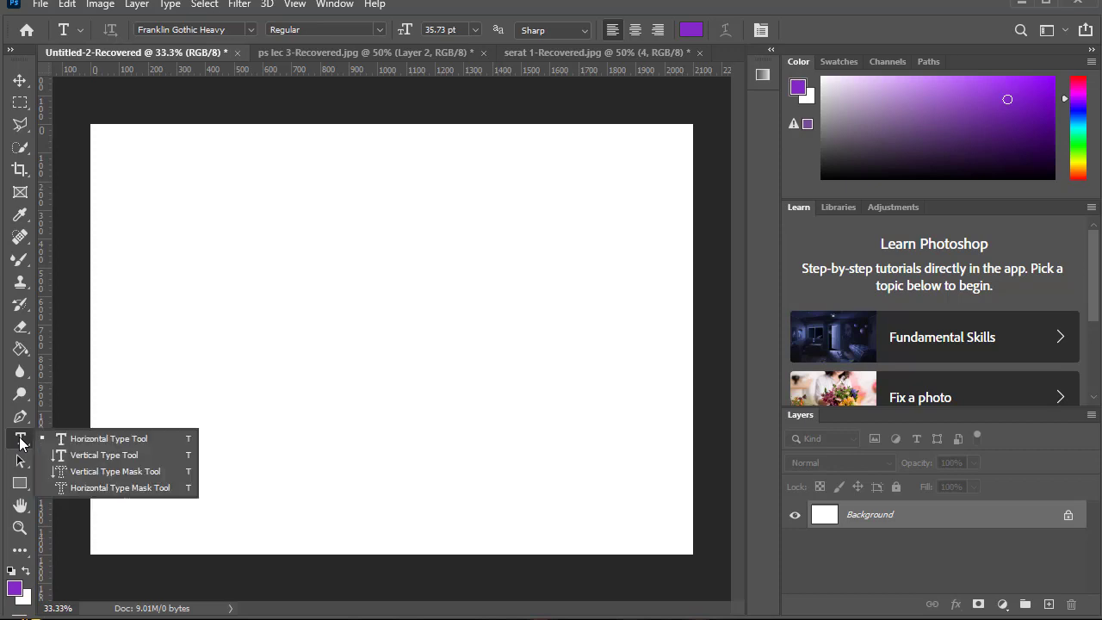
pyautogui.click(69, 435)
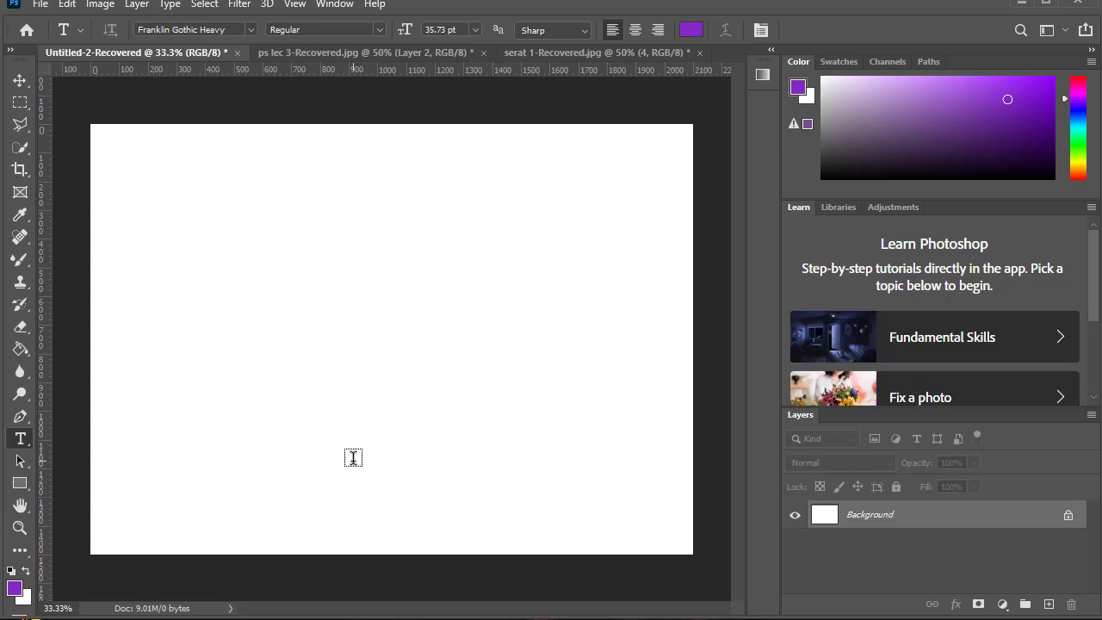
pyautogui.rightClick(22, 440)
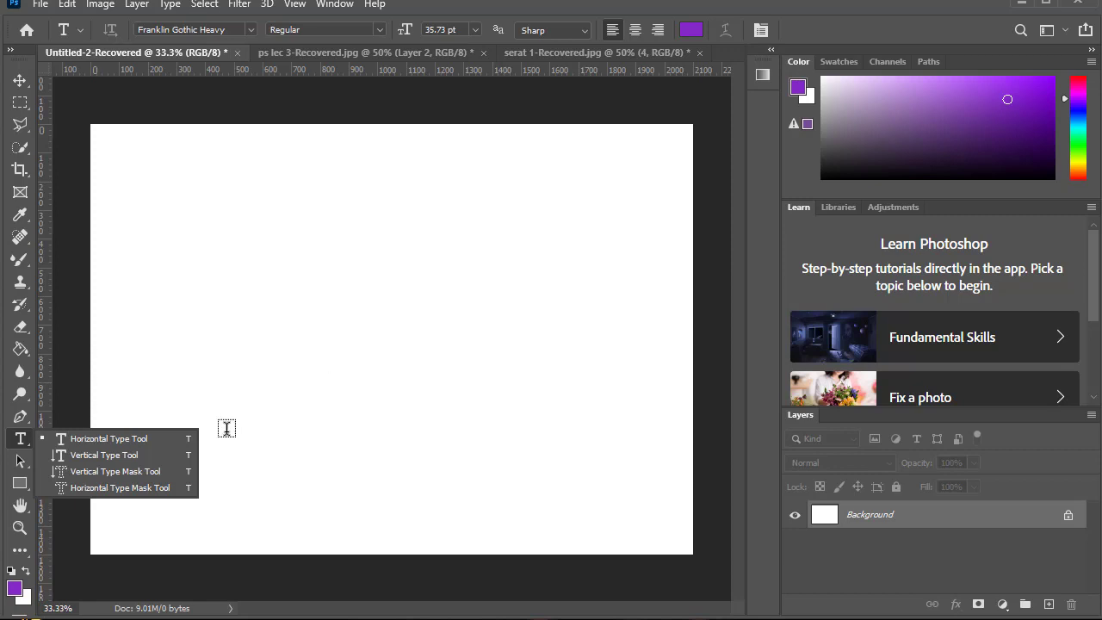
pyautogui.click(89, 443)
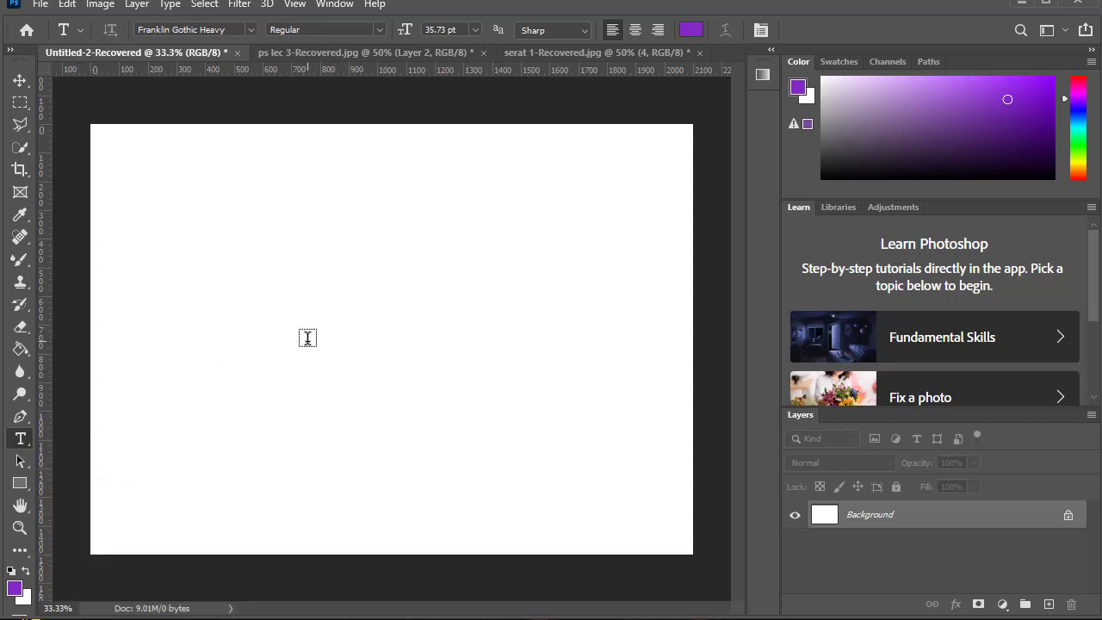
pyautogui.click(259, 338)
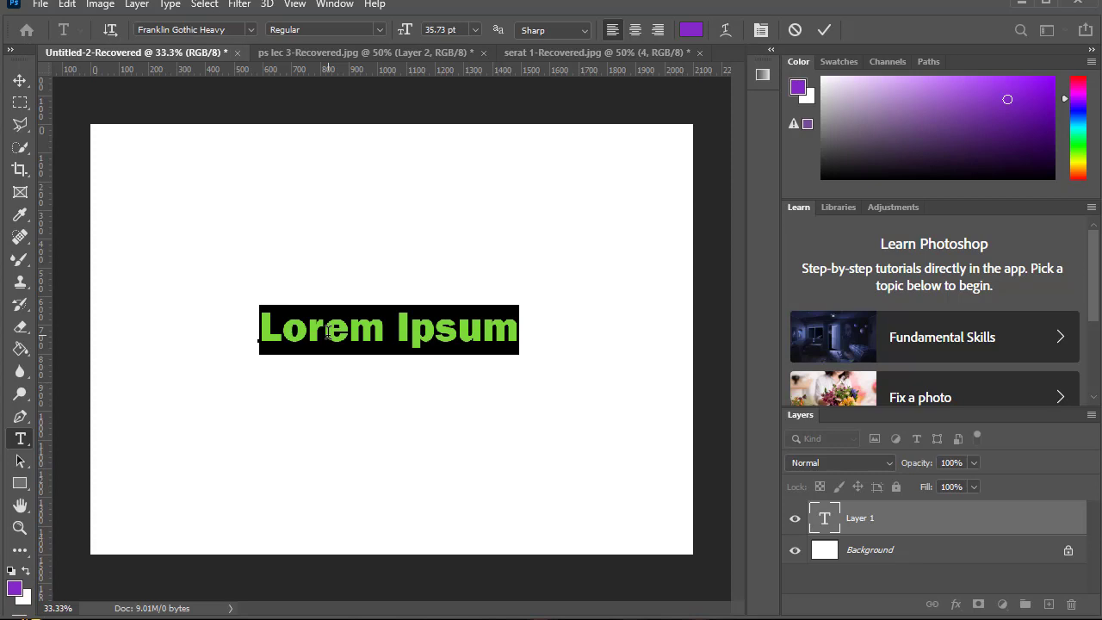
pyautogui.write('qwer')
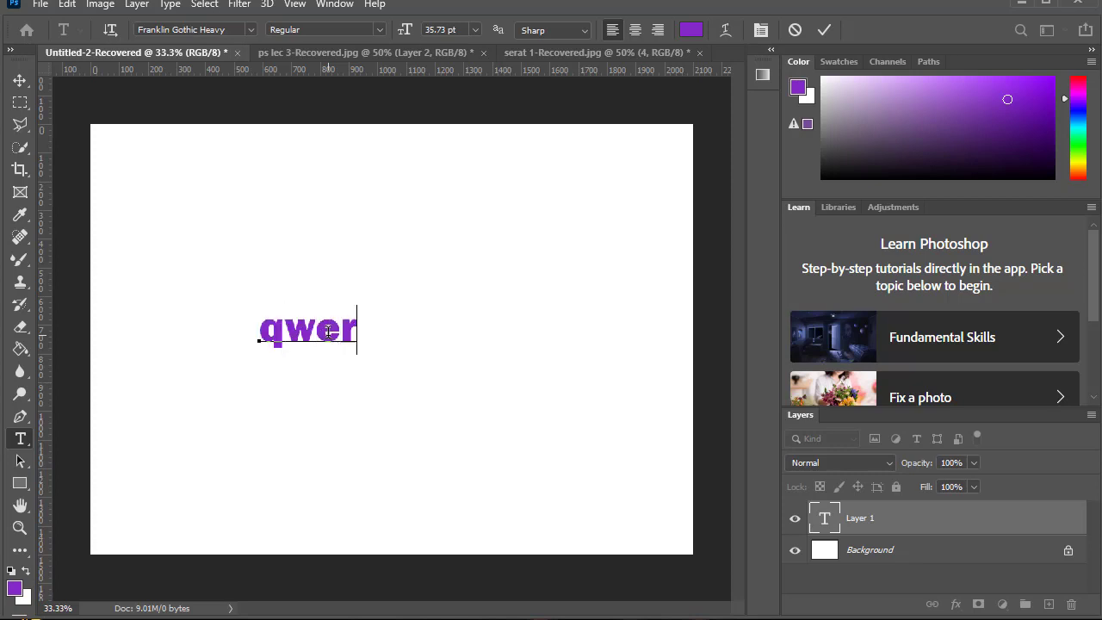
pyautogui.write('t')
pyautogui.press('BackSpace')
pyautogui.press('BackSpace')
pyautogui.press('BackSpace')
pyautogui.press('BackSpace')
pyautogui.press('BackSpace')
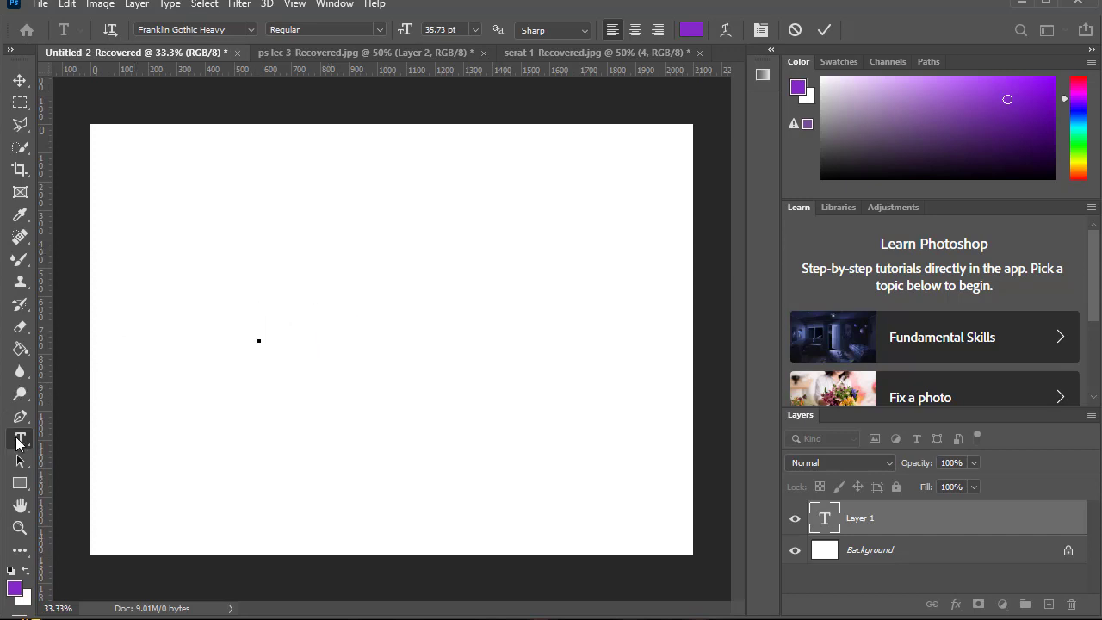
pyautogui.click(1021, 533)
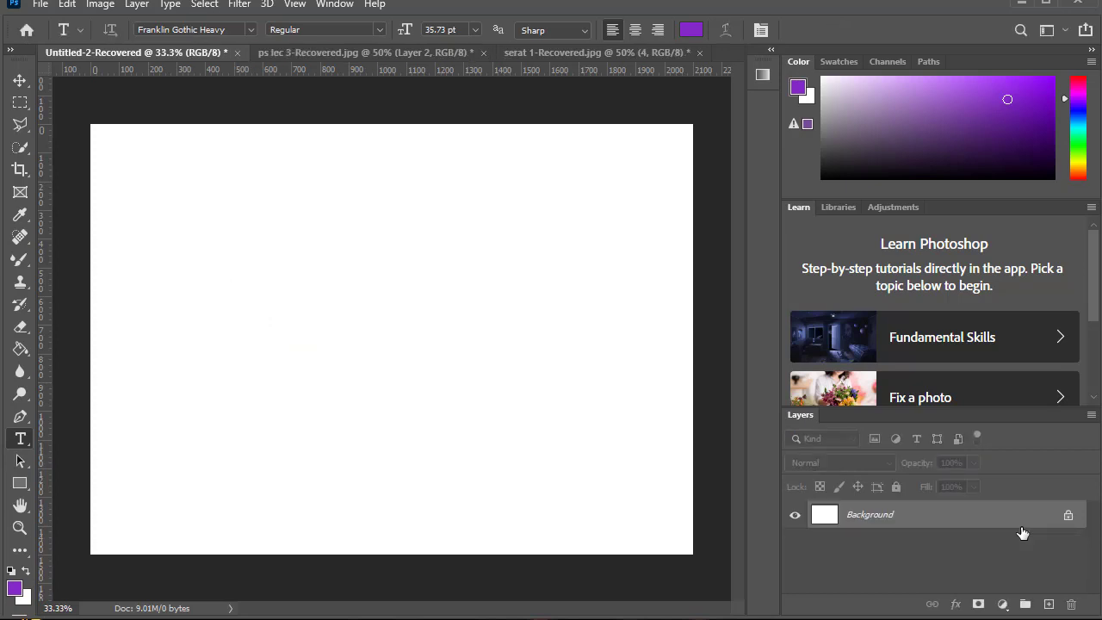
# - Add the horizontal text "qwerty" in purple near the canvas centre, and move it slightly down and to the right
pyautogui.click(244, 310)
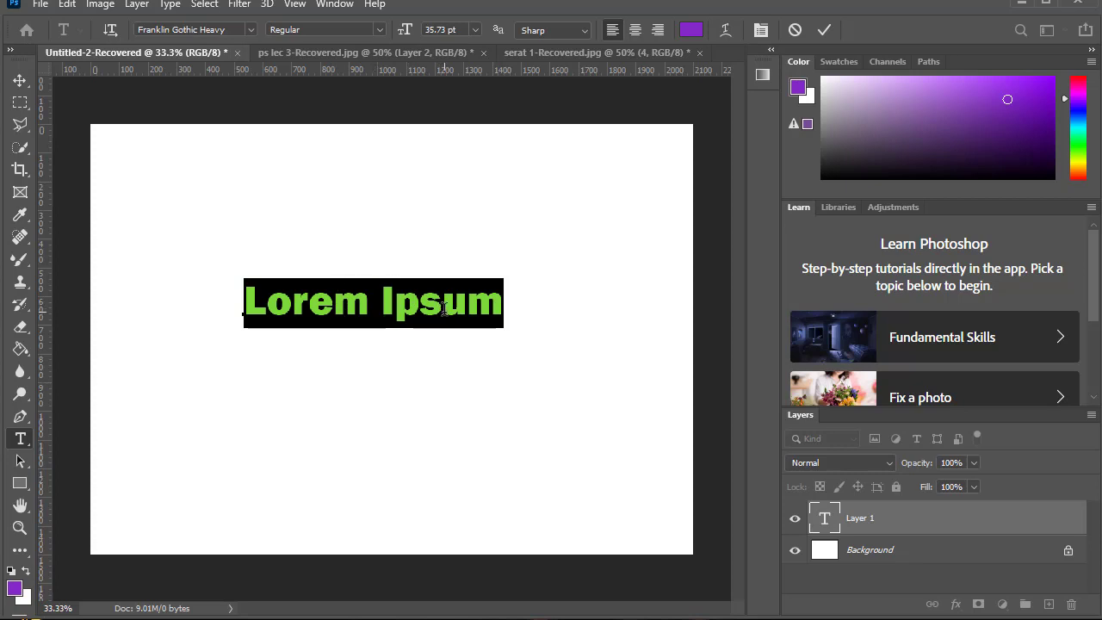
pyautogui.press('BackSpace')
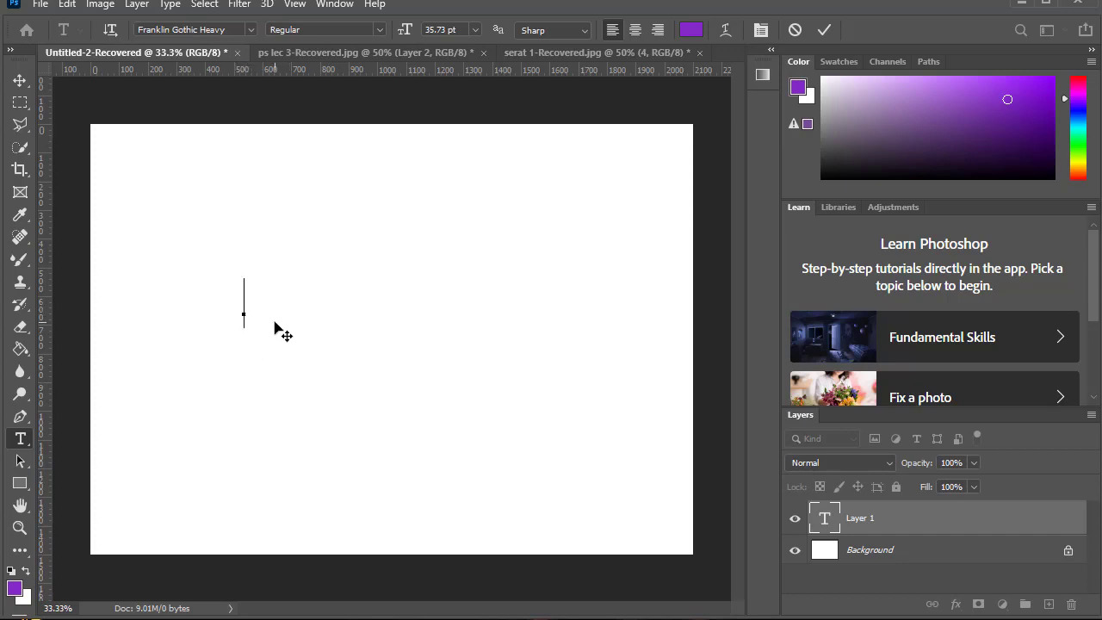
pyautogui.write('qwer')
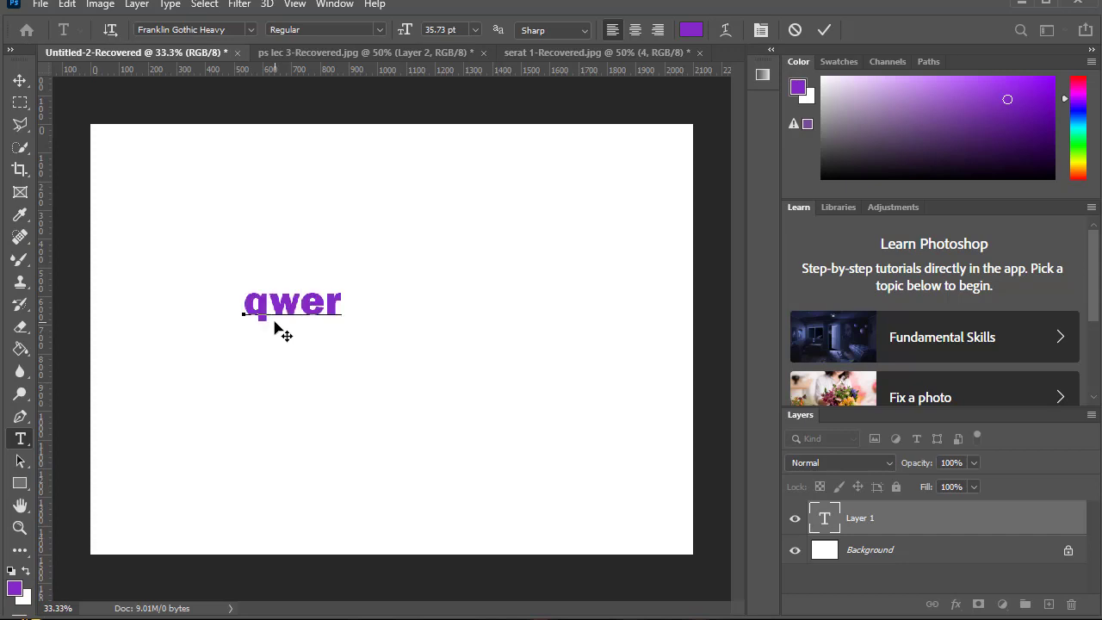
pyautogui.write('ty')
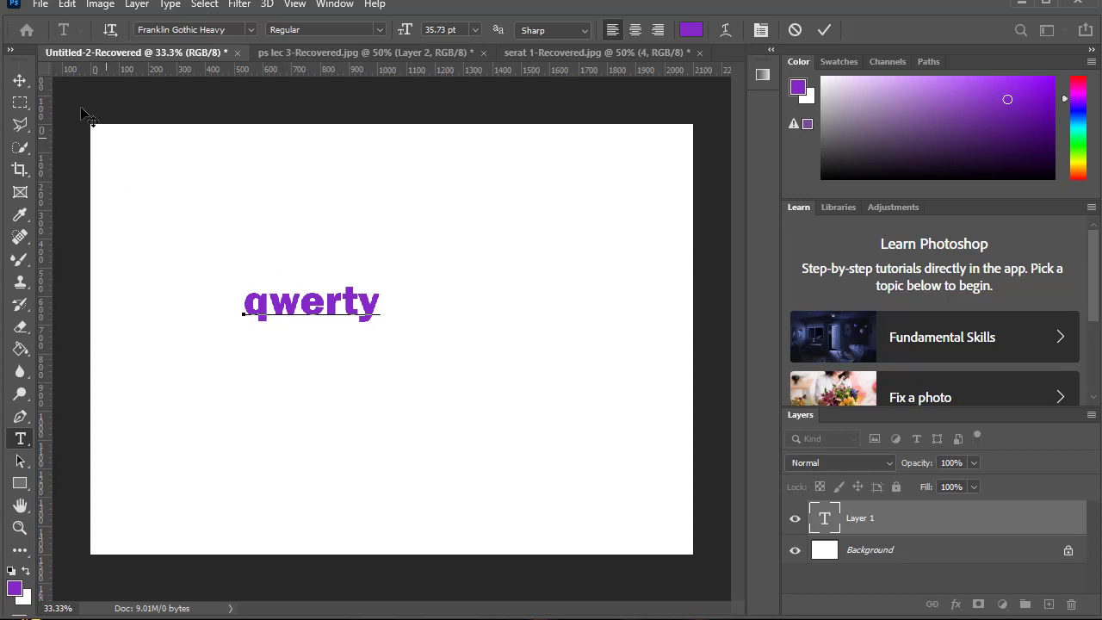
pyautogui.click(19, 80)
pyautogui.moveTo(322, 315); pyautogui.dragTo(363, 353)
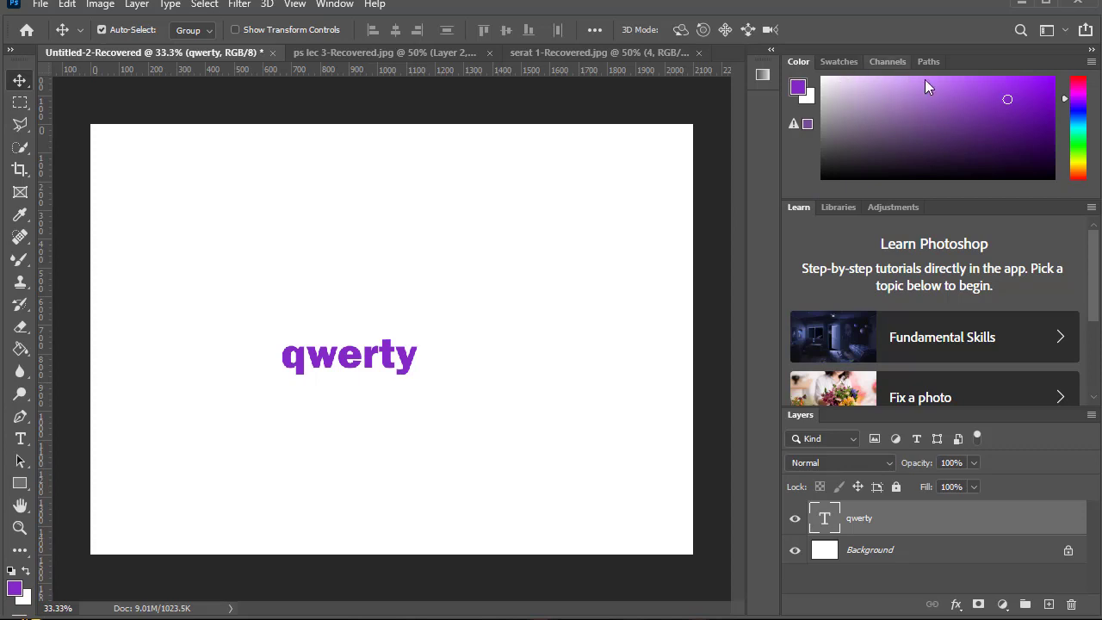
# - Add a second horizontal text "qwert" in white above the purple word
pyautogui.moveTo(853, 99); pyautogui.dragTo(819, 77)
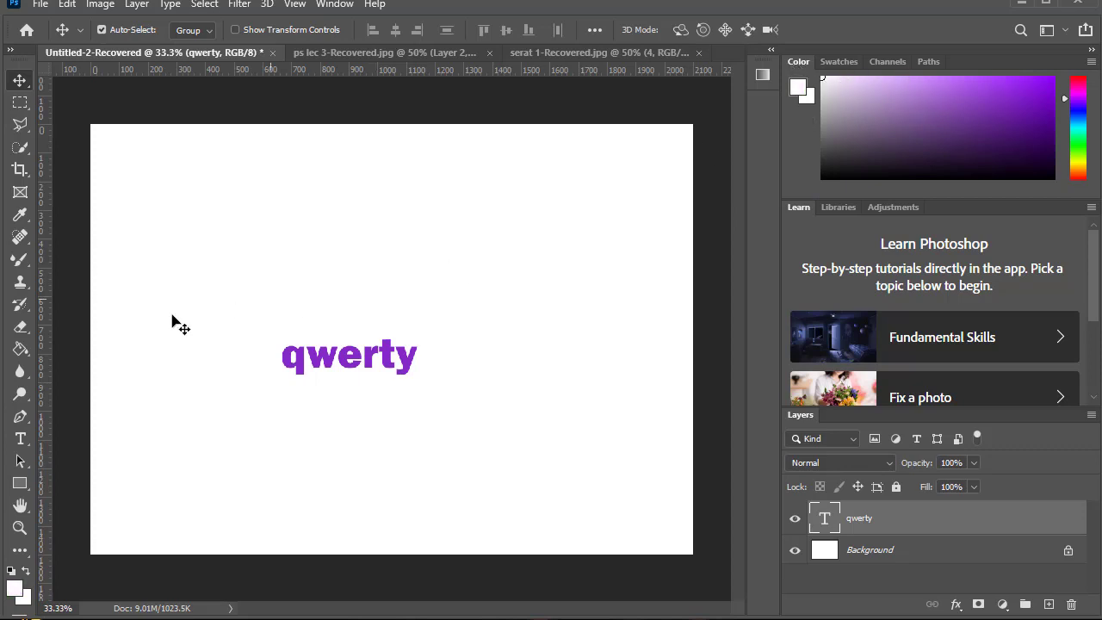
pyautogui.click(20, 439)
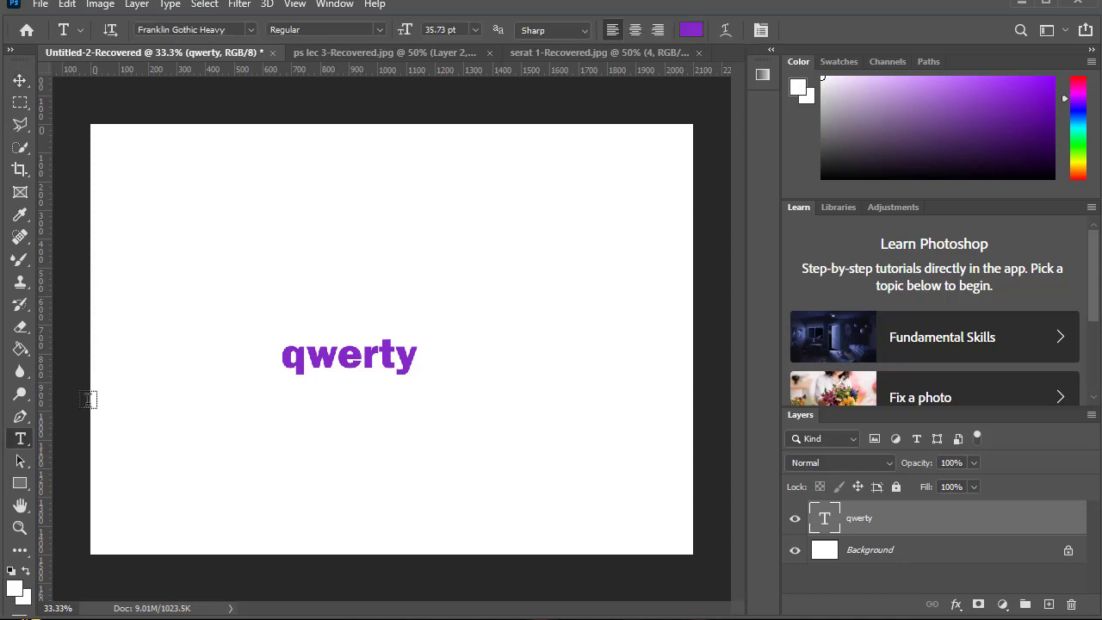
pyautogui.click(285, 250)
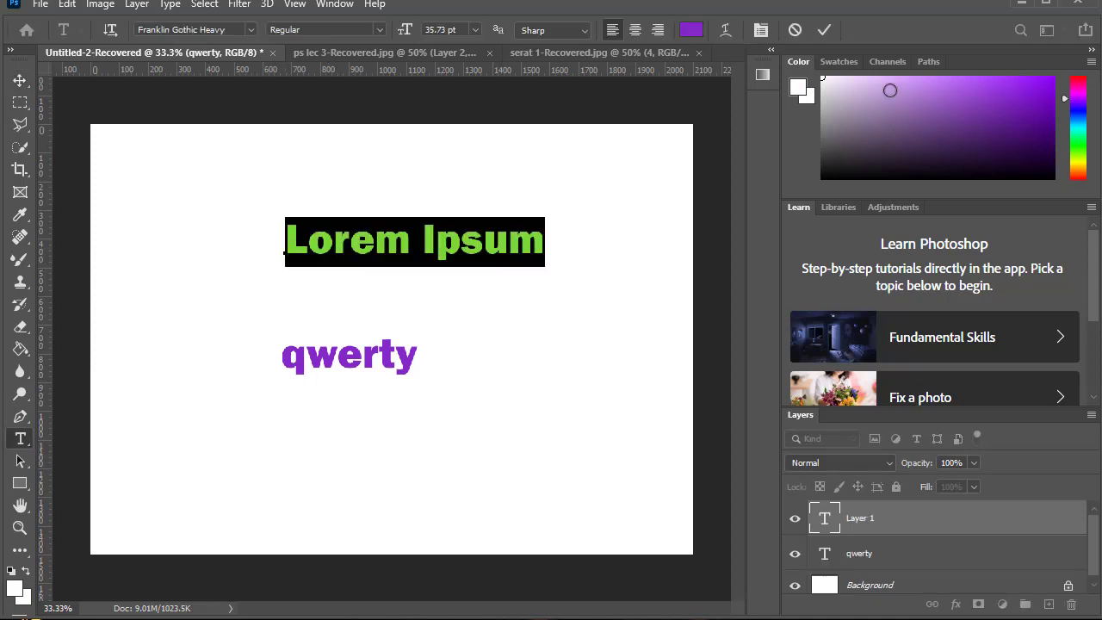
pyautogui.moveTo(859, 90); pyautogui.dragTo(818, 75)
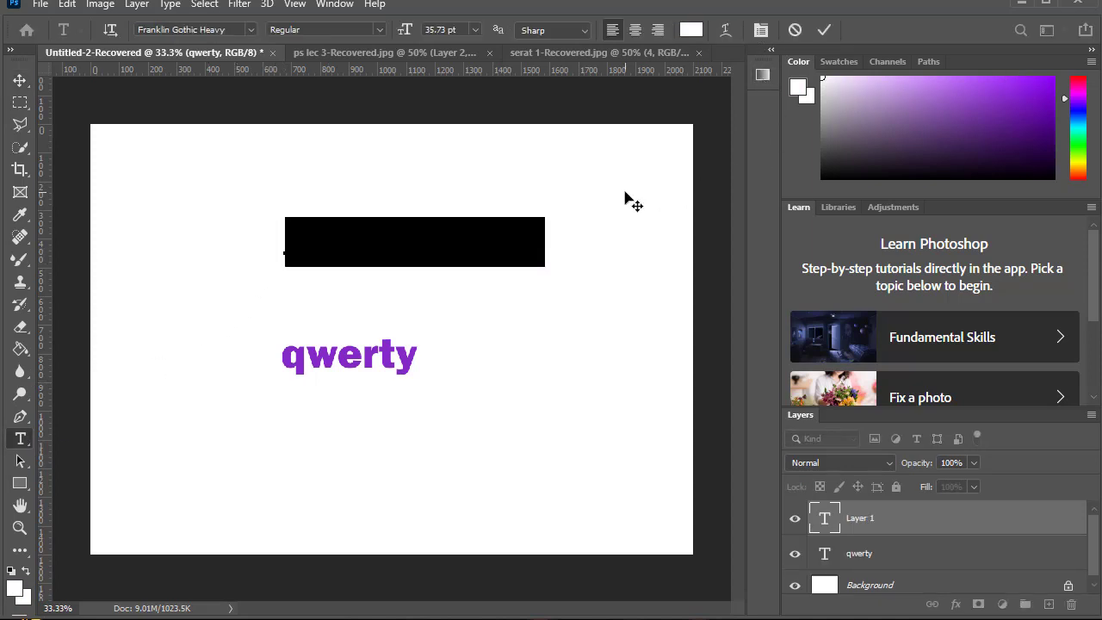
pyautogui.write('qwer')
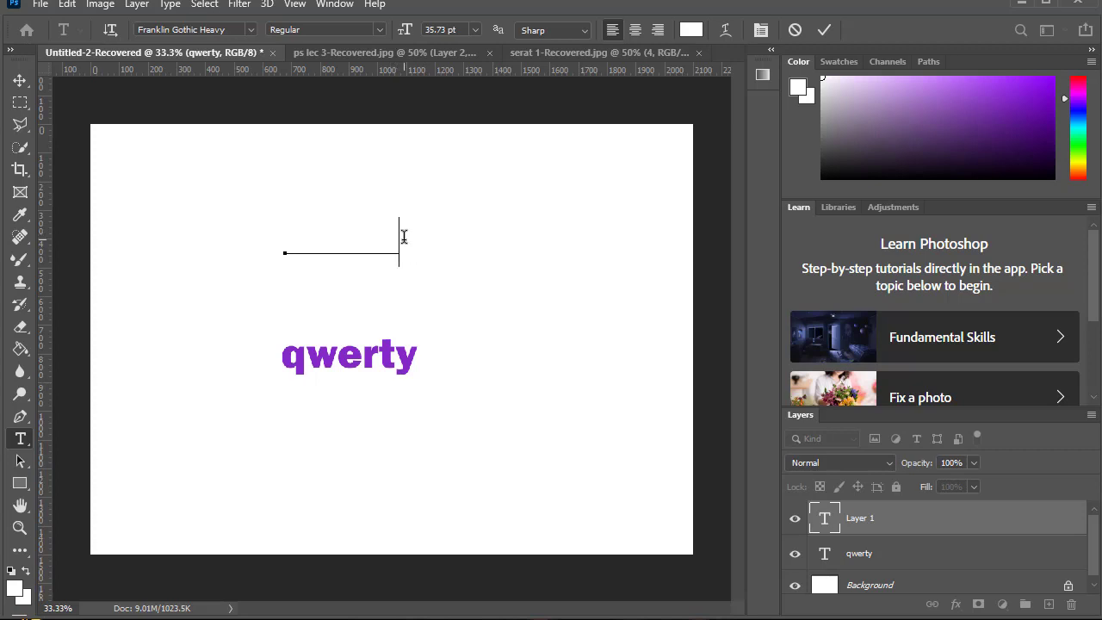
# - Recolour the white upper text dark purple and complete it to "qwerty"
pyautogui.moveTo(404, 235); pyautogui.dragTo(254, 256)
pyautogui.click(956, 128)
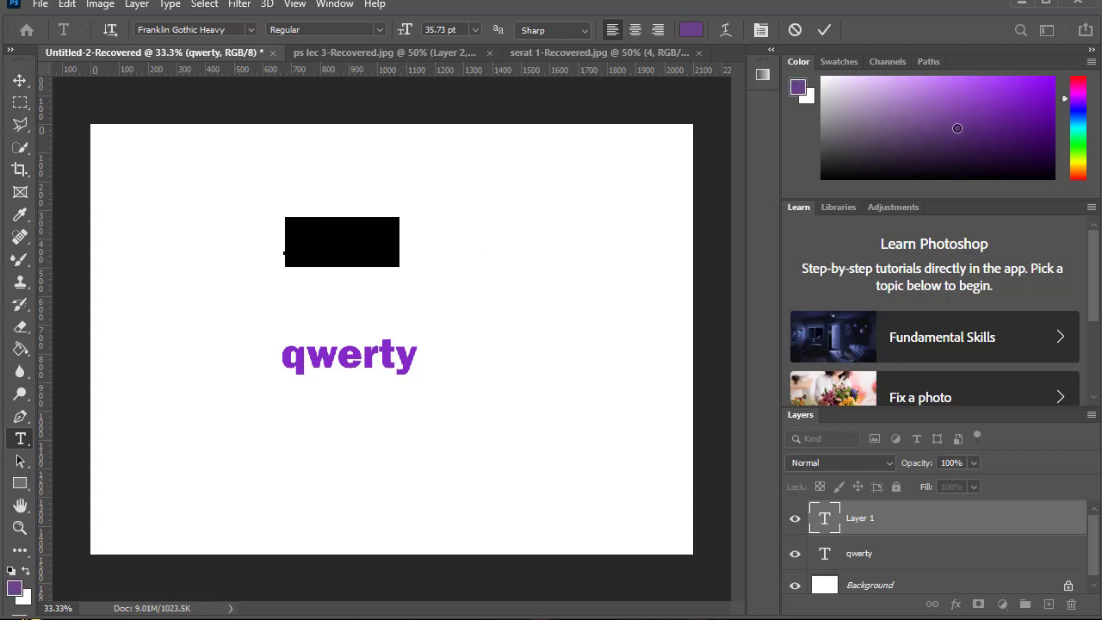
pyautogui.click(969, 139)
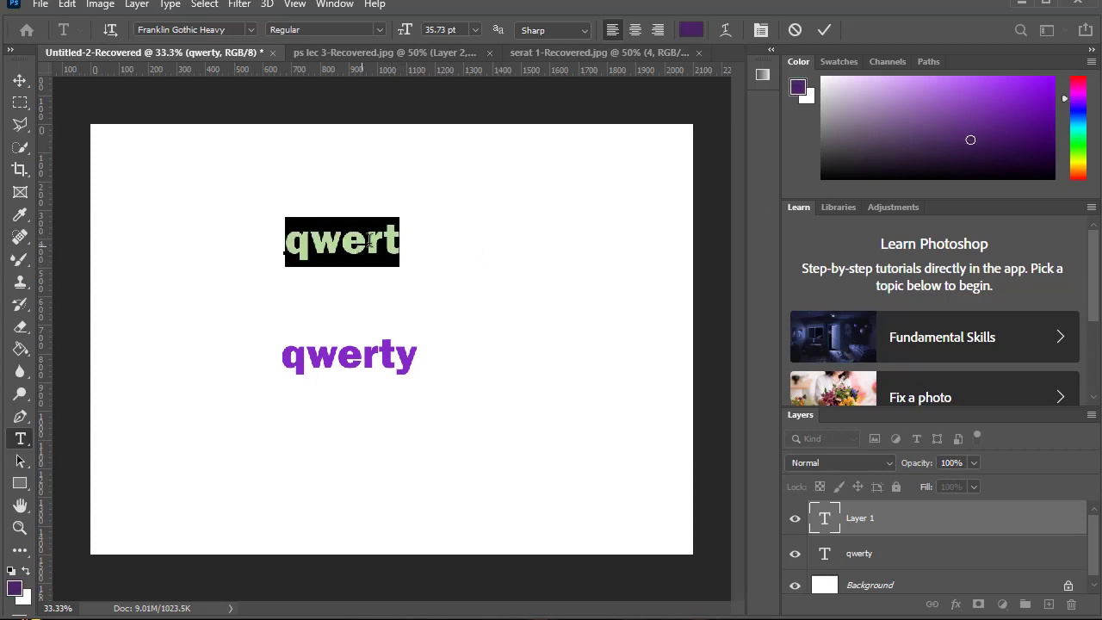
pyautogui.click(402, 243)
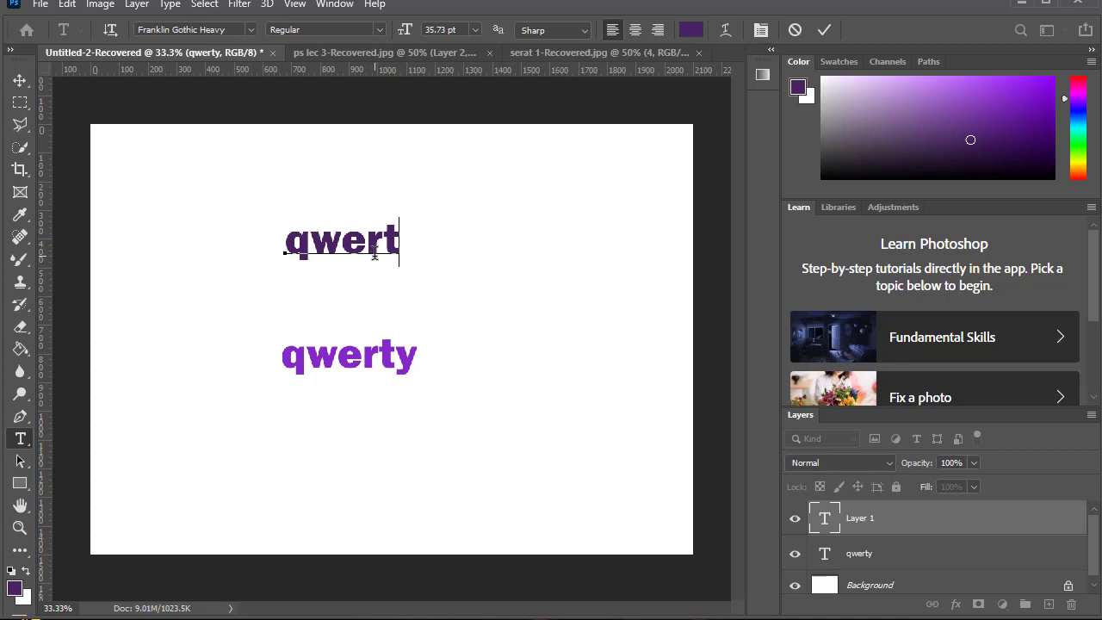
pyautogui.write('y')
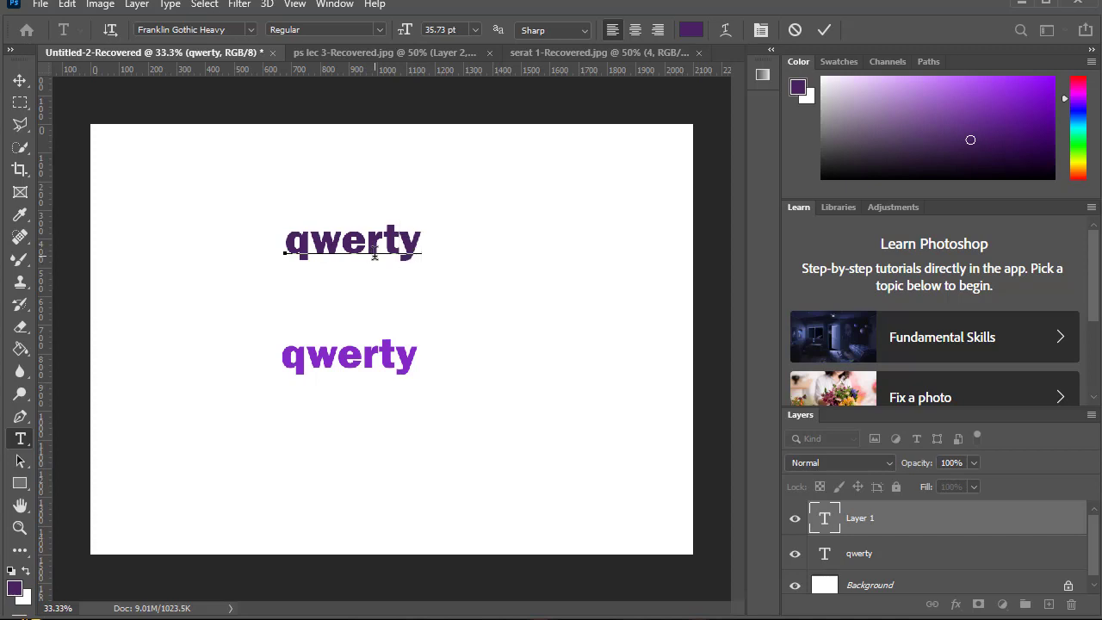
pyautogui.click(20, 81)
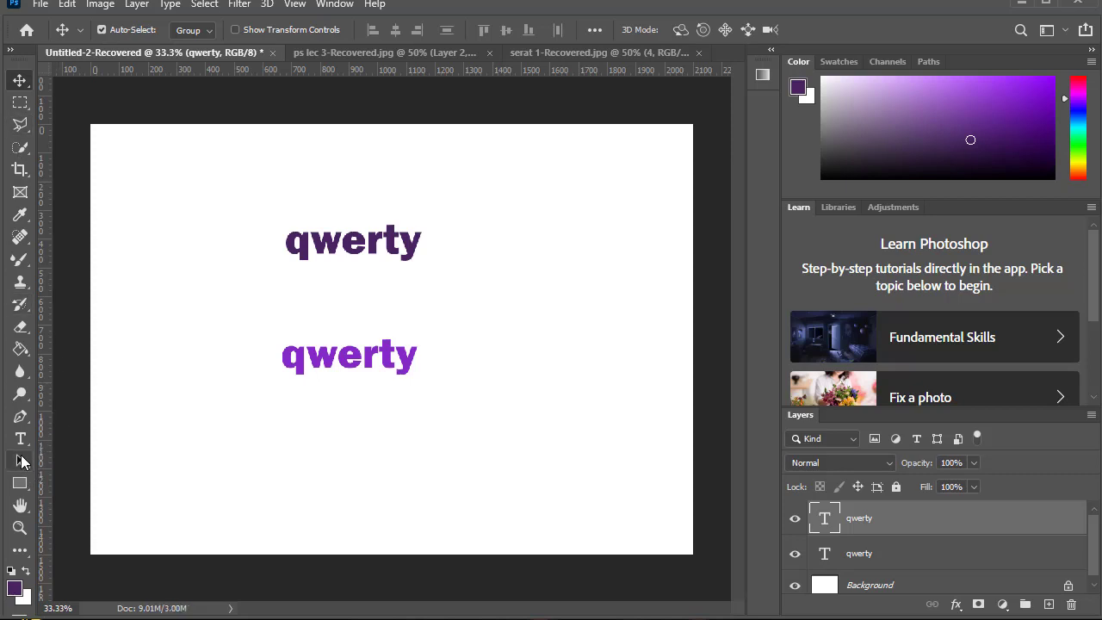
# - Add the vertical text "qwerty" beside the two horizontal words with the Vertical Type tool, and move it slightly left
pyautogui.click(21, 440)
pyautogui.rightClick(21, 440)
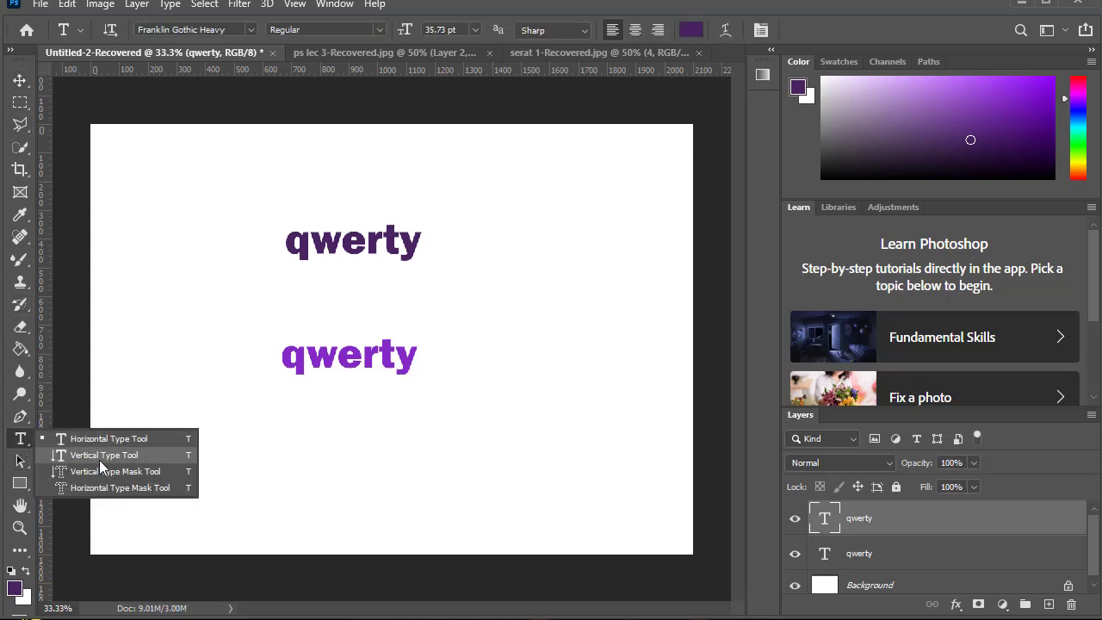
pyautogui.click(133, 455)
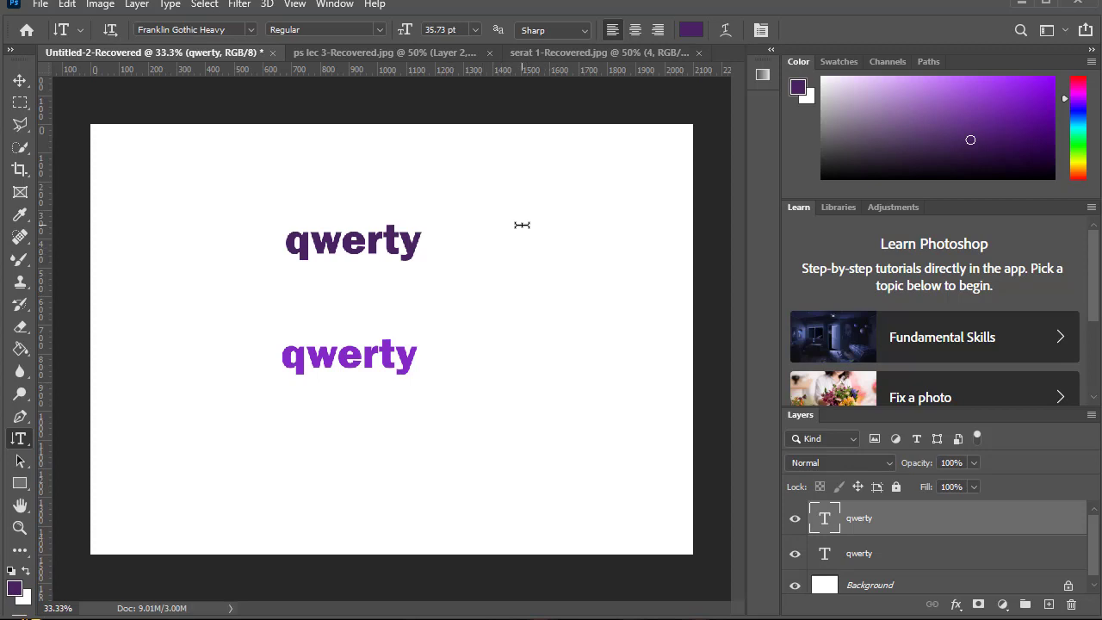
pyautogui.click(541, 172)
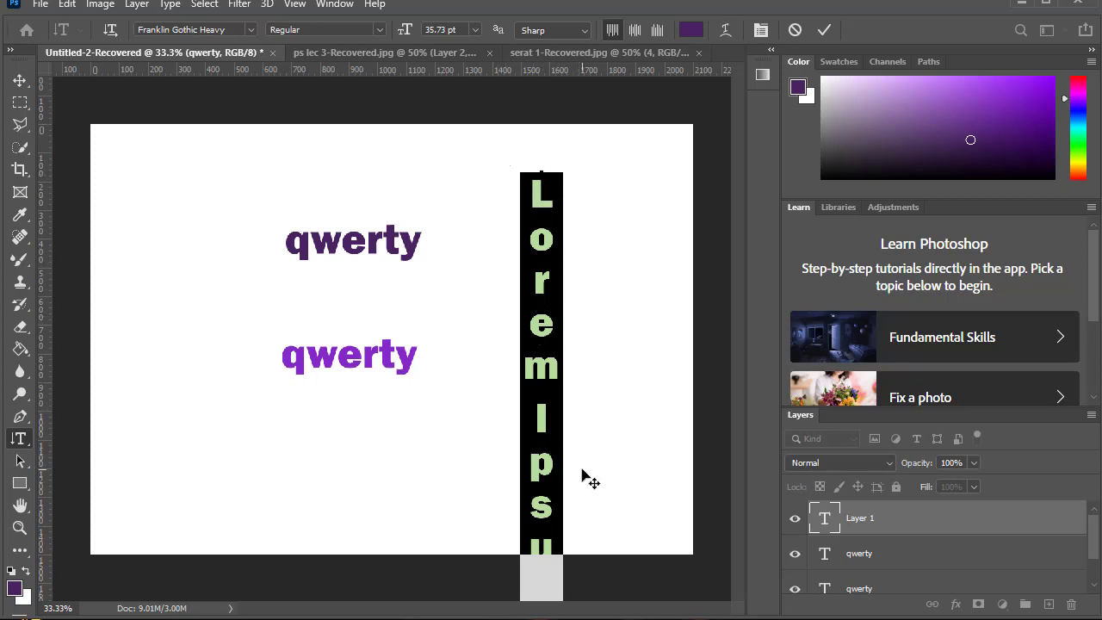
pyautogui.write('q')
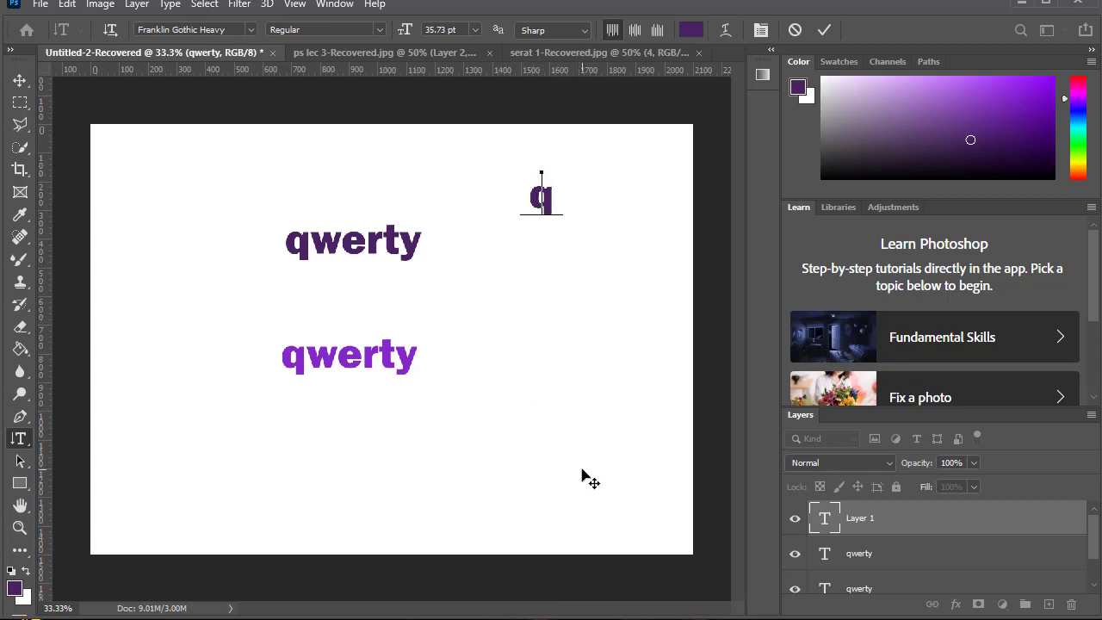
pyautogui.write('werty')
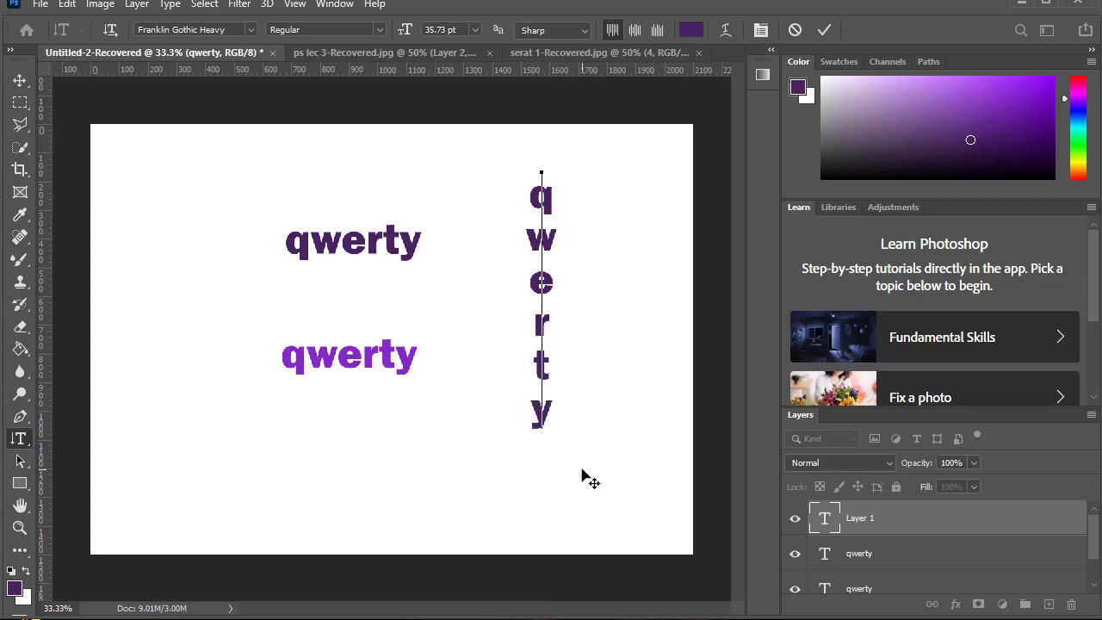
pyautogui.click(19, 78)
pyautogui.moveTo(539, 249); pyautogui.dragTo(500, 243)
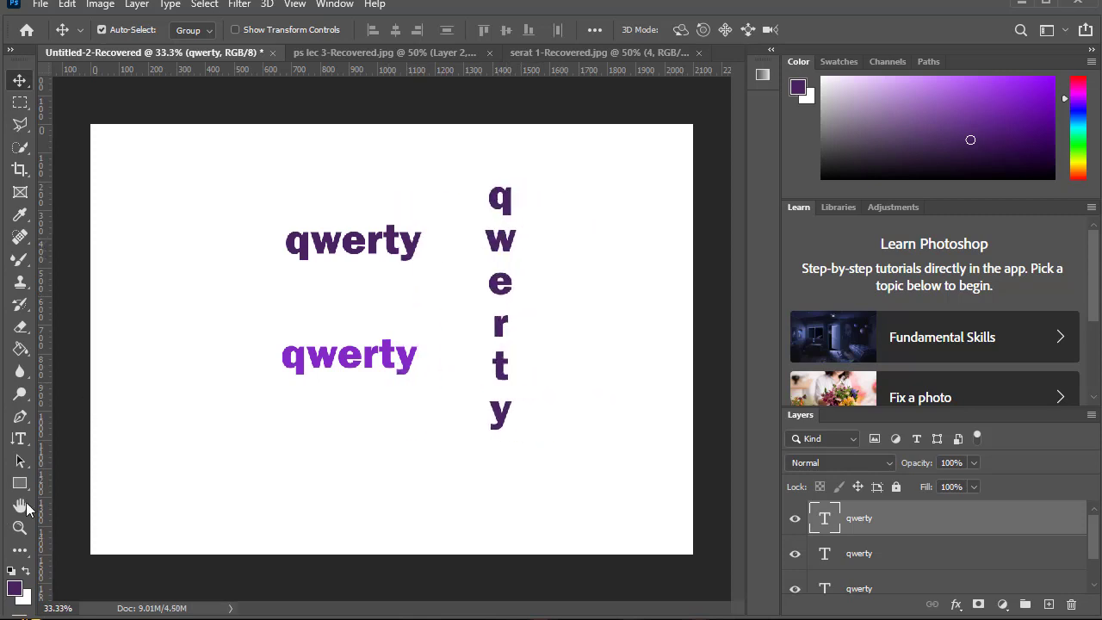
# - Create a "qwerty" text selection below the purple word with the Horizontal Type Mask tool, and move it slightly down and to the right
pyautogui.click(21, 439)
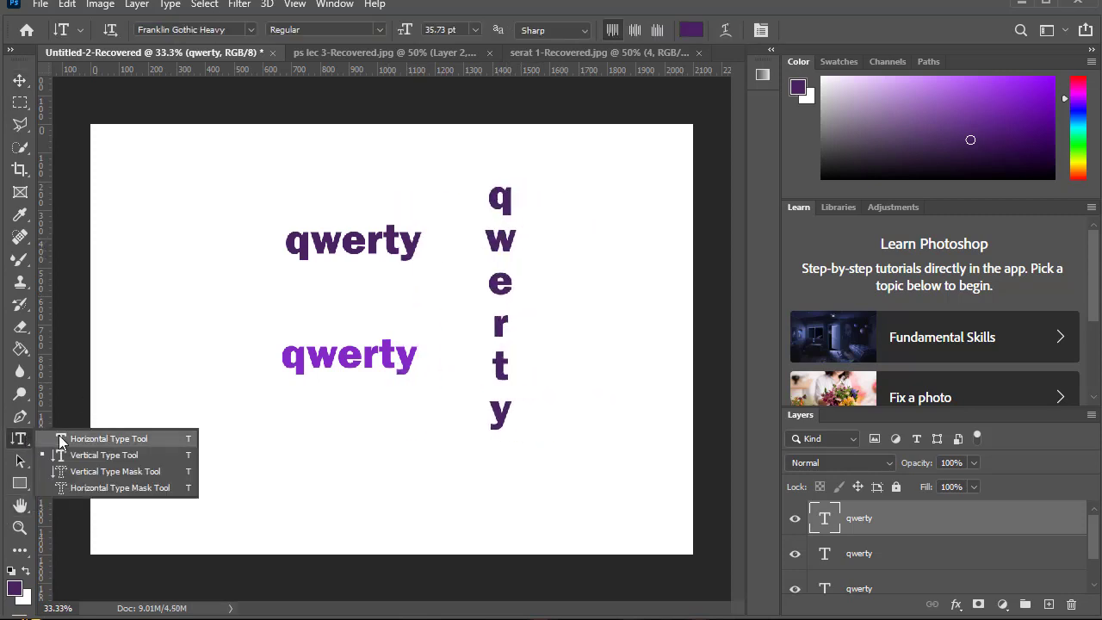
pyautogui.click(99, 487)
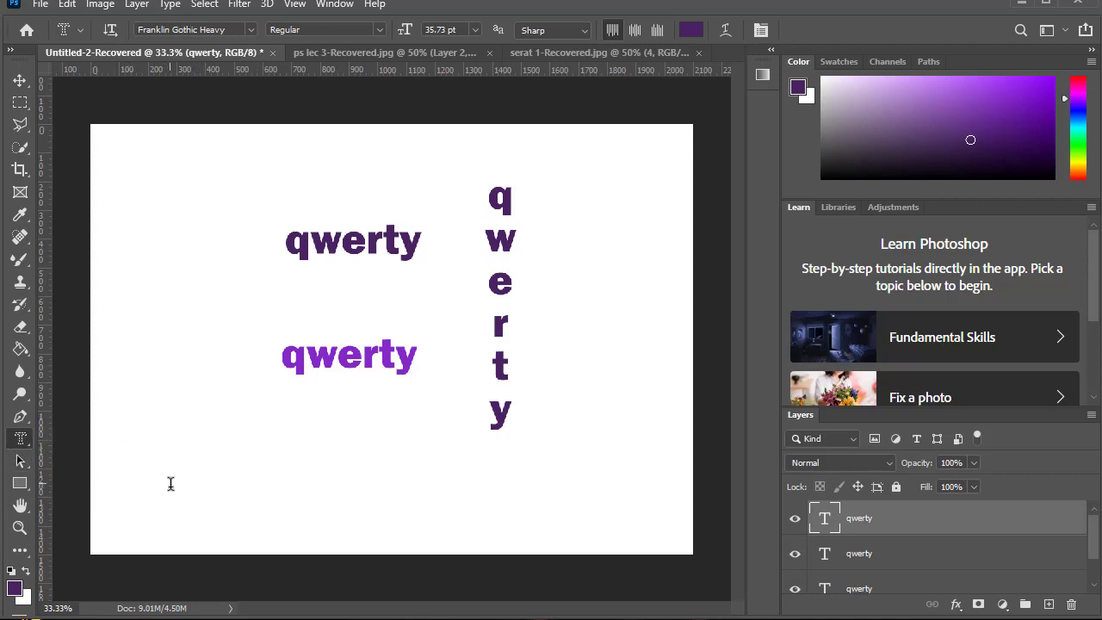
pyautogui.click(206, 463)
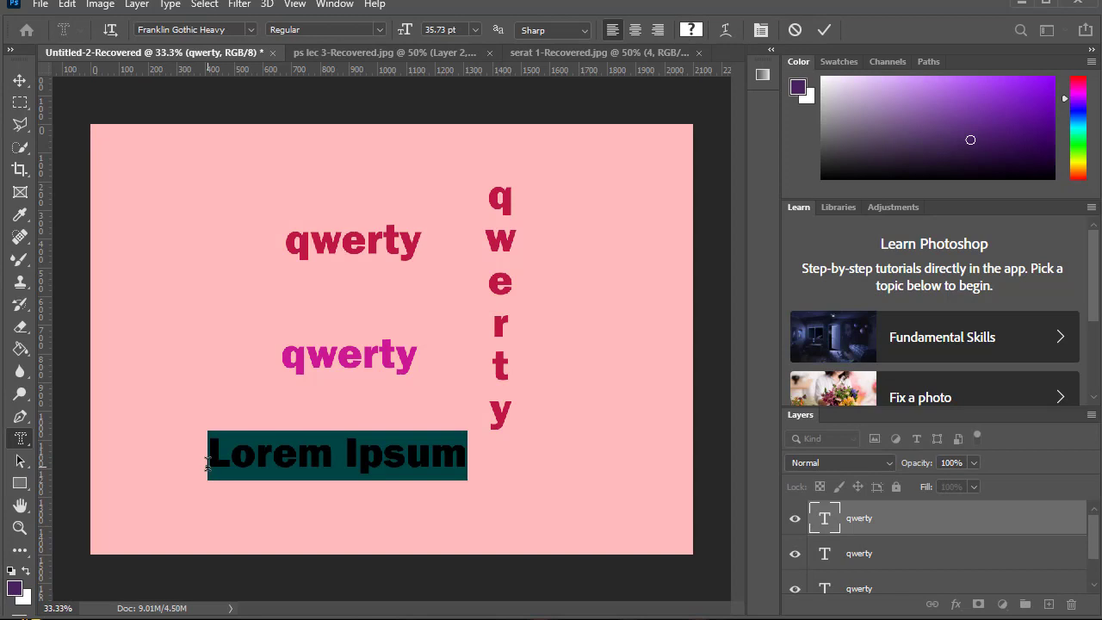
pyautogui.write('qwerty')
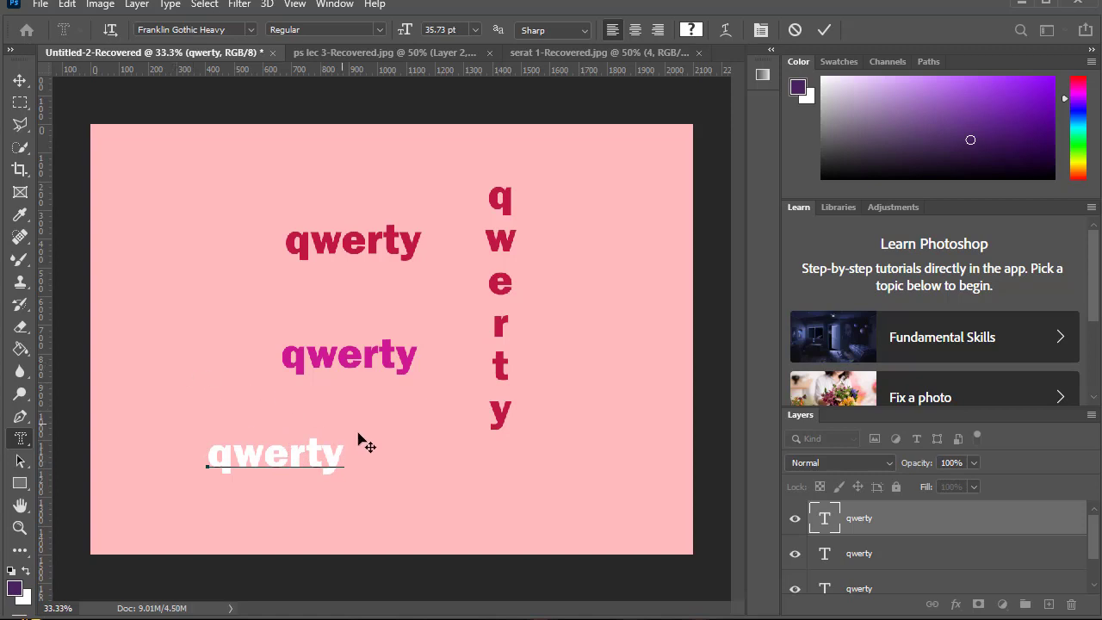
pyautogui.click(20, 80)
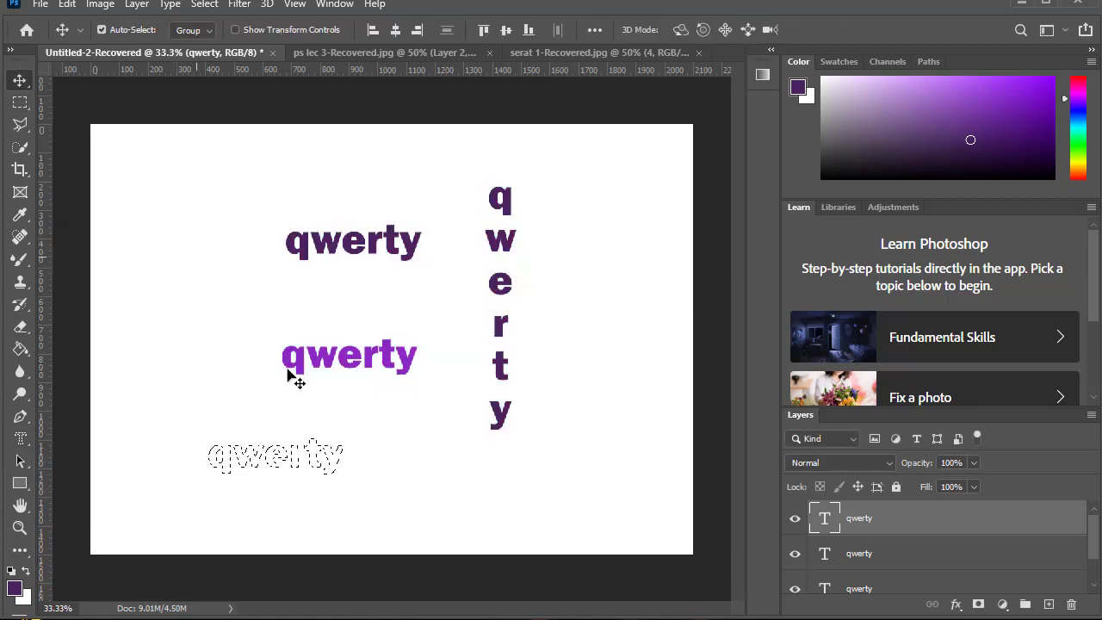
pyautogui.moveTo(316, 464)
pyautogui.mouseDown()
pyautogui.moveTo(331, 460)
pyautogui.moveTo(305, 473)
pyautogui.moveTo(357, 414)
pyautogui.moveTo(348, 445)
pyautogui.moveTo(364, 458)
pyautogui.moveTo(332, 480)
pyautogui.mouseUp()
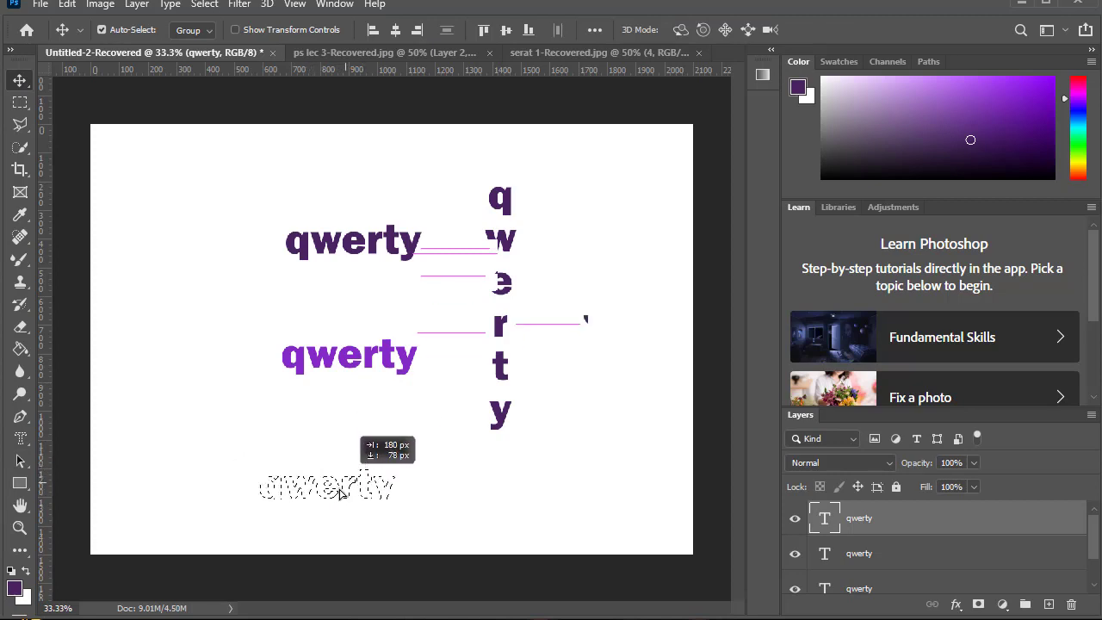
pyautogui.moveTo(336, 482); pyautogui.dragTo(300, 478)
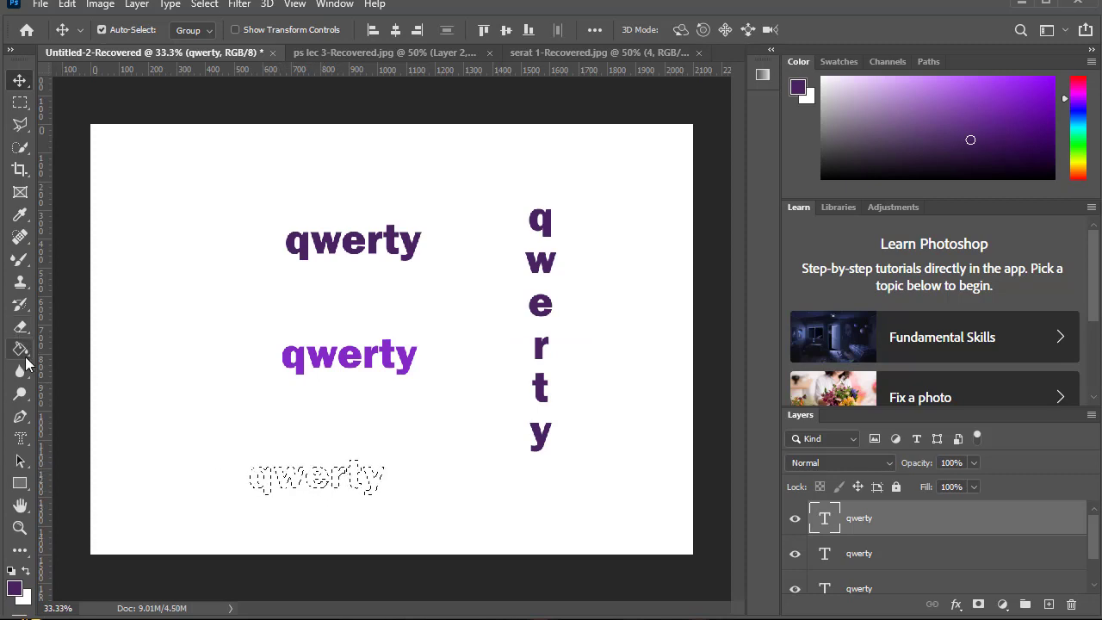
# - Fill the "qwerty" text selection with dark purple using the Paint Bucket, rasterizing the type layer
pyautogui.click(23, 354)
pyautogui.click(15, 80)
pyautogui.click(581, 308)
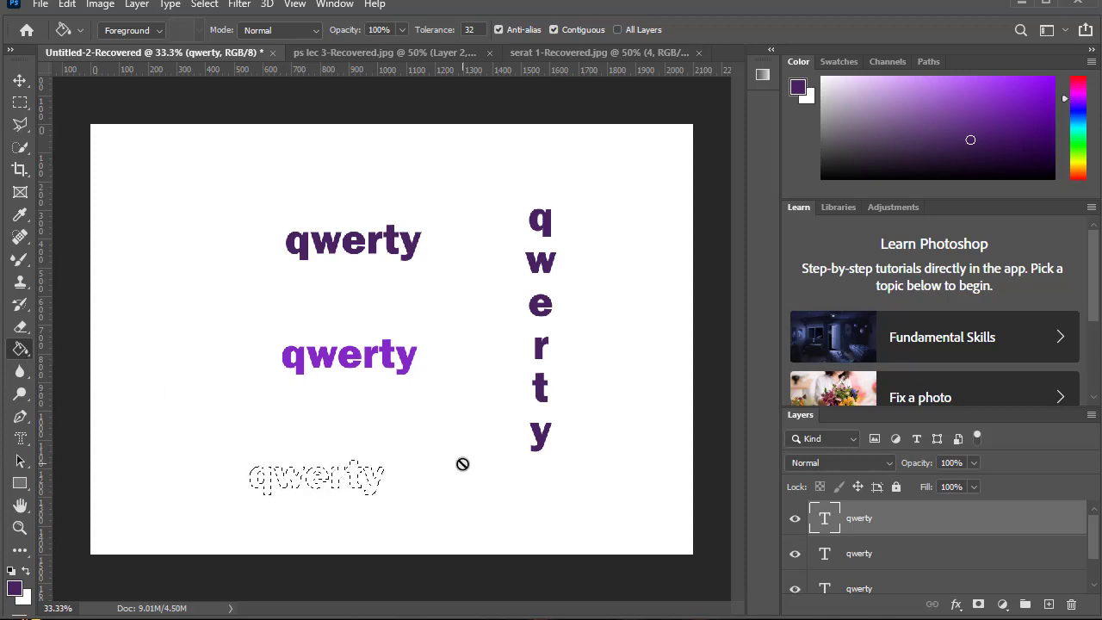
pyautogui.click(356, 476)
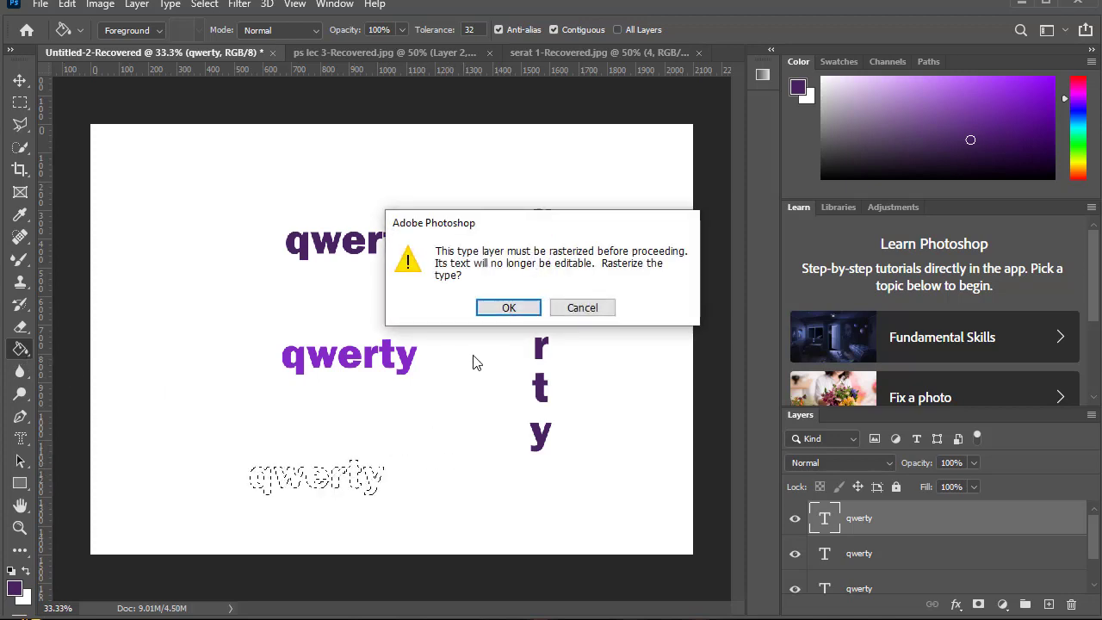
pyautogui.click(509, 307)
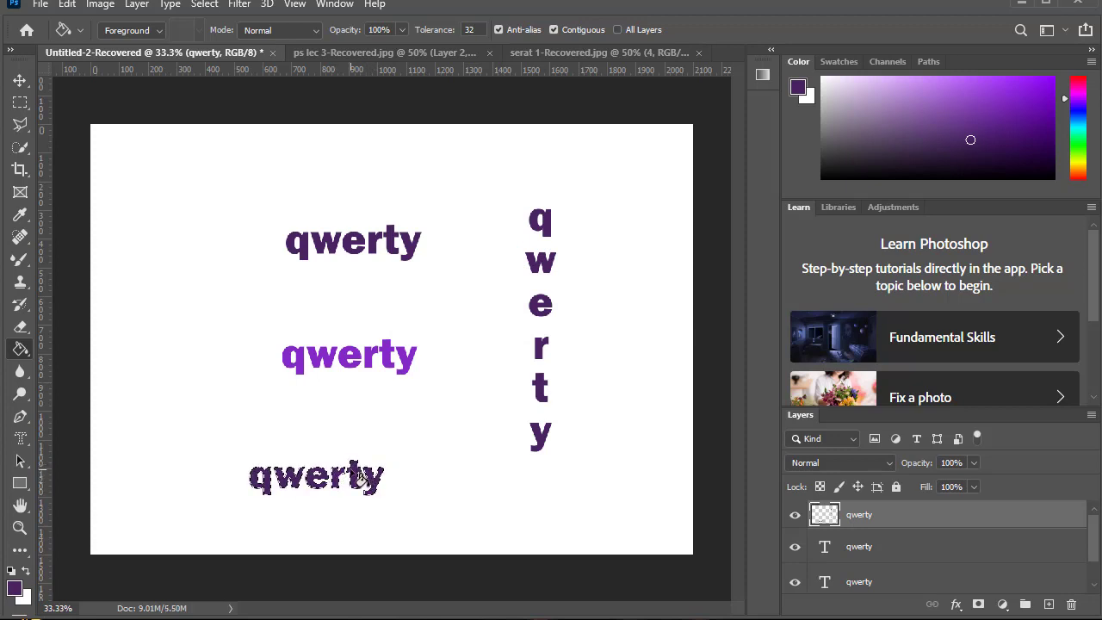
# - Fill the "t" of the lowest horizontal word with dark red, and refill it with pinkish red
pyautogui.click(1082, 81)
pyautogui.moveTo(1083, 81); pyautogui.dragTo(1083, 76)
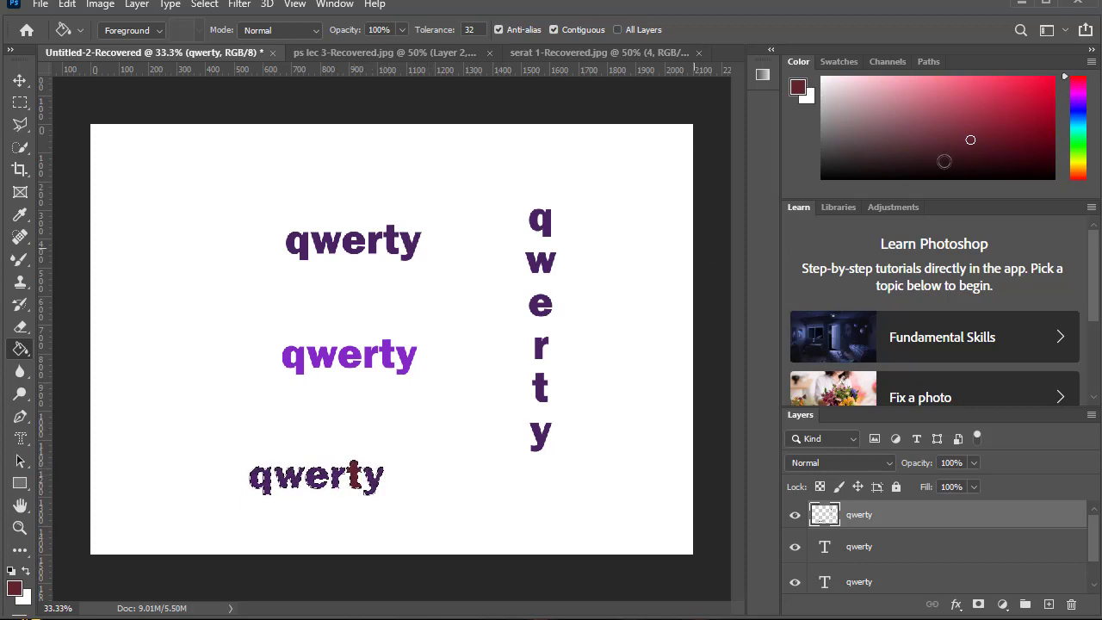
pyautogui.click(956, 84)
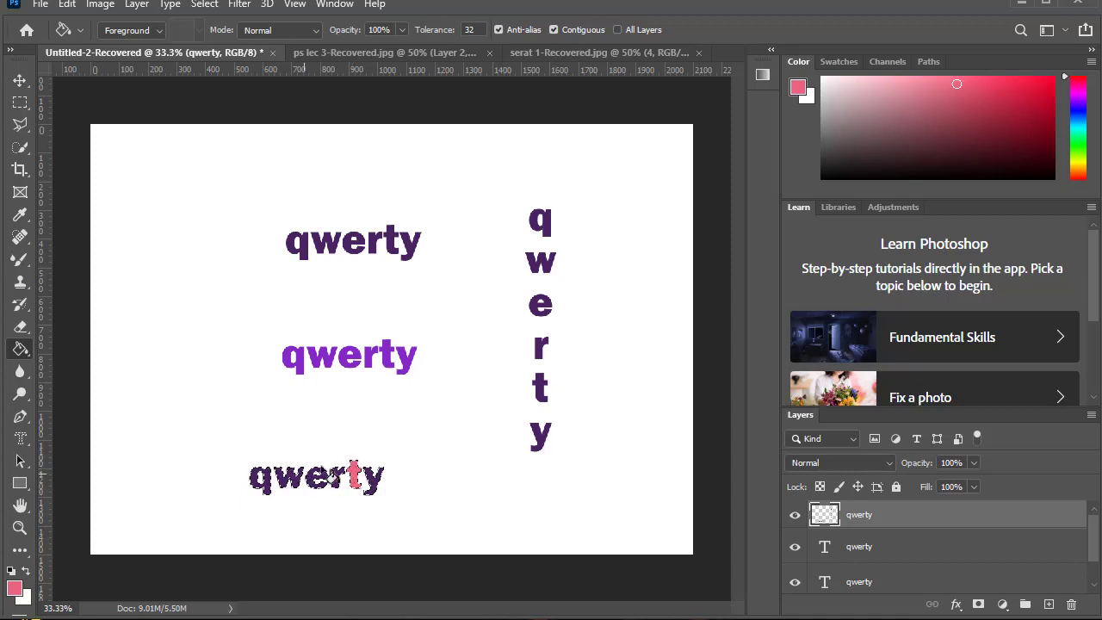
# - Fill the "r" of the lowest horizontal word with mint green and the "e" with pink
pyautogui.click(1078, 135)
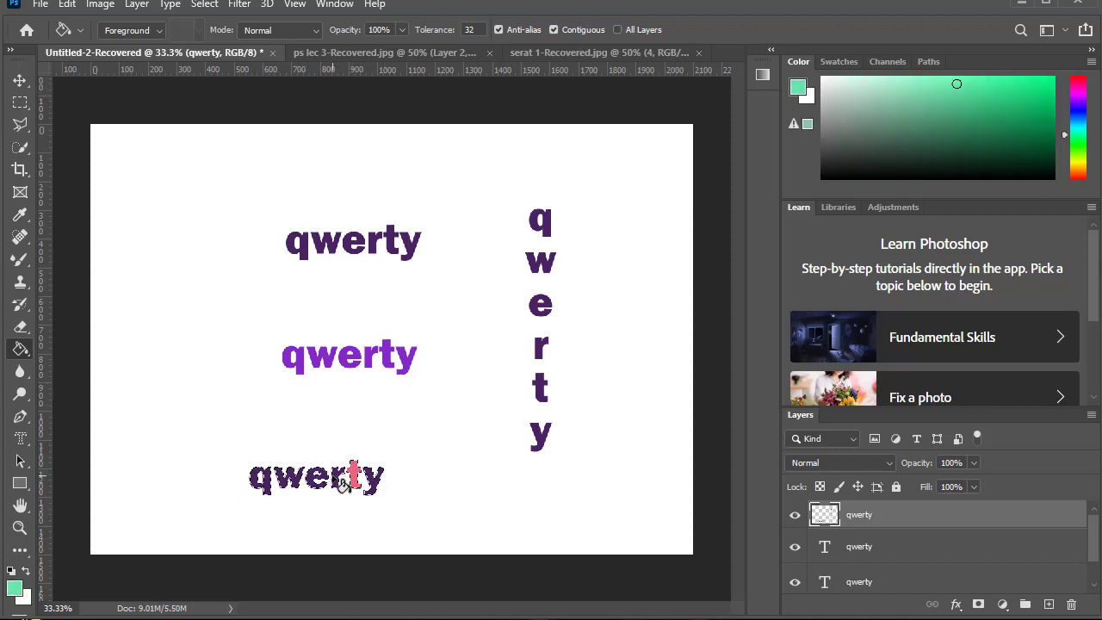
pyautogui.click(1076, 84)
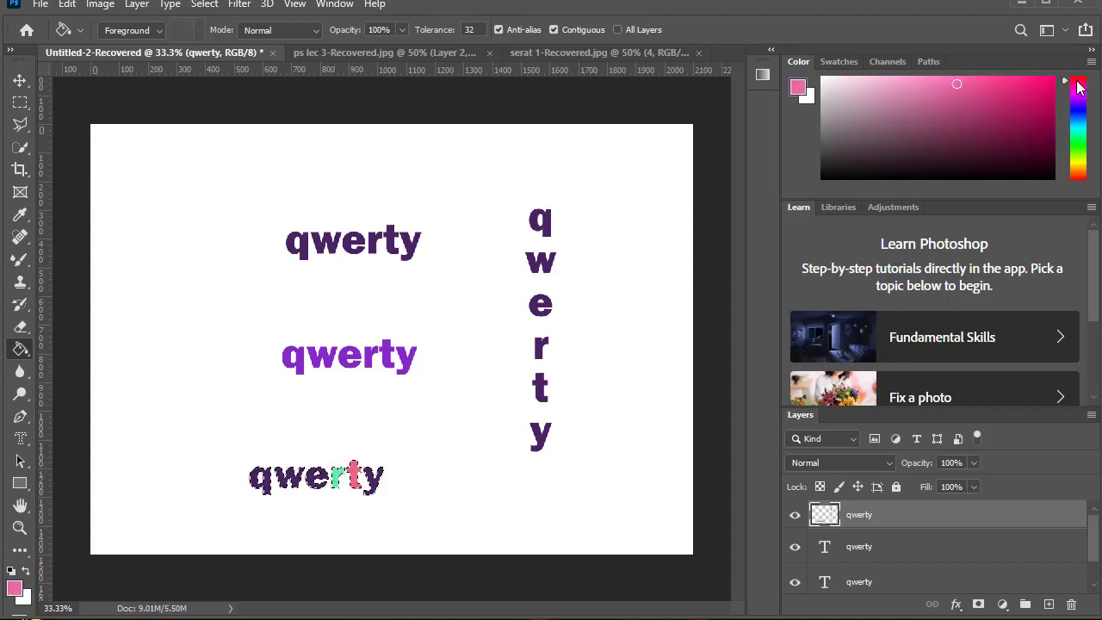
pyautogui.click(325, 487)
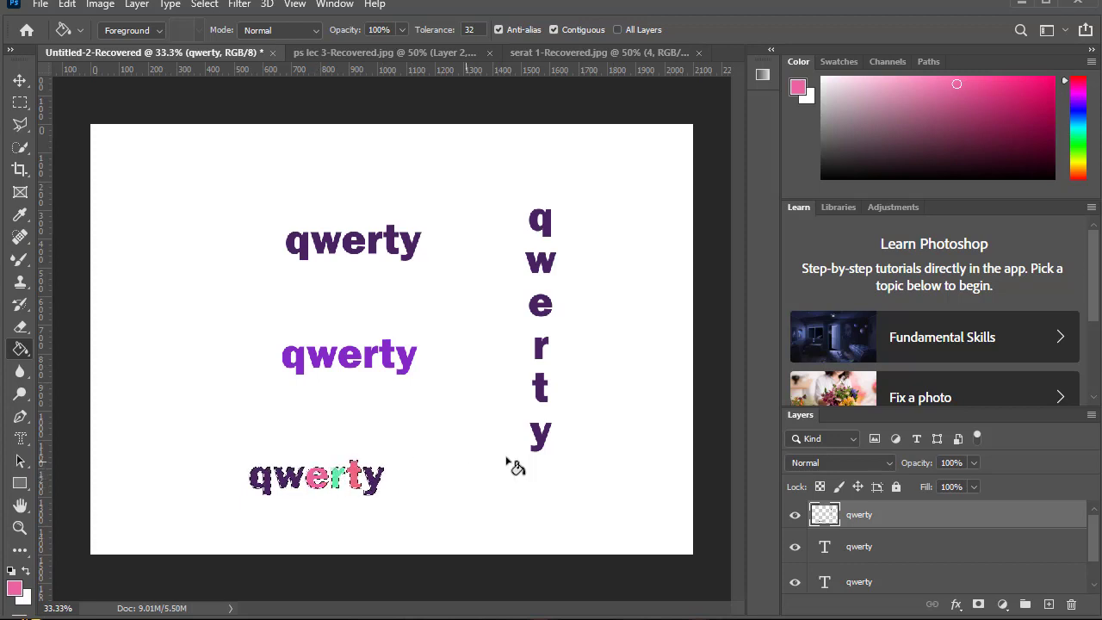
# - Fill the "w" of the lowest horizontal word with yellow and the "q" with bright green
pyautogui.click(1080, 167)
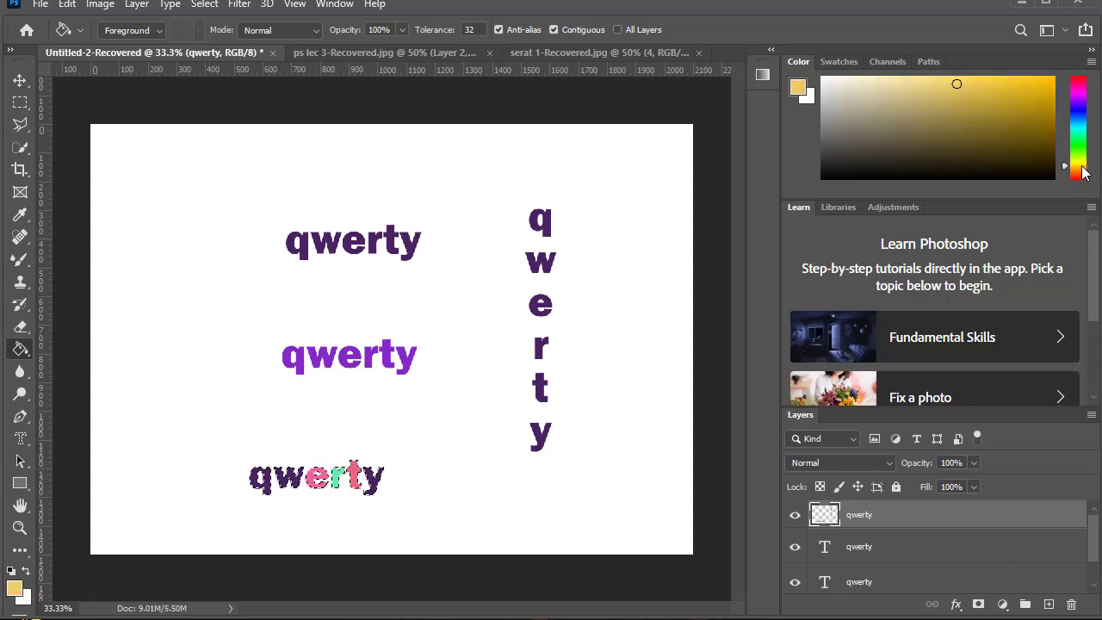
pyautogui.click(301, 484)
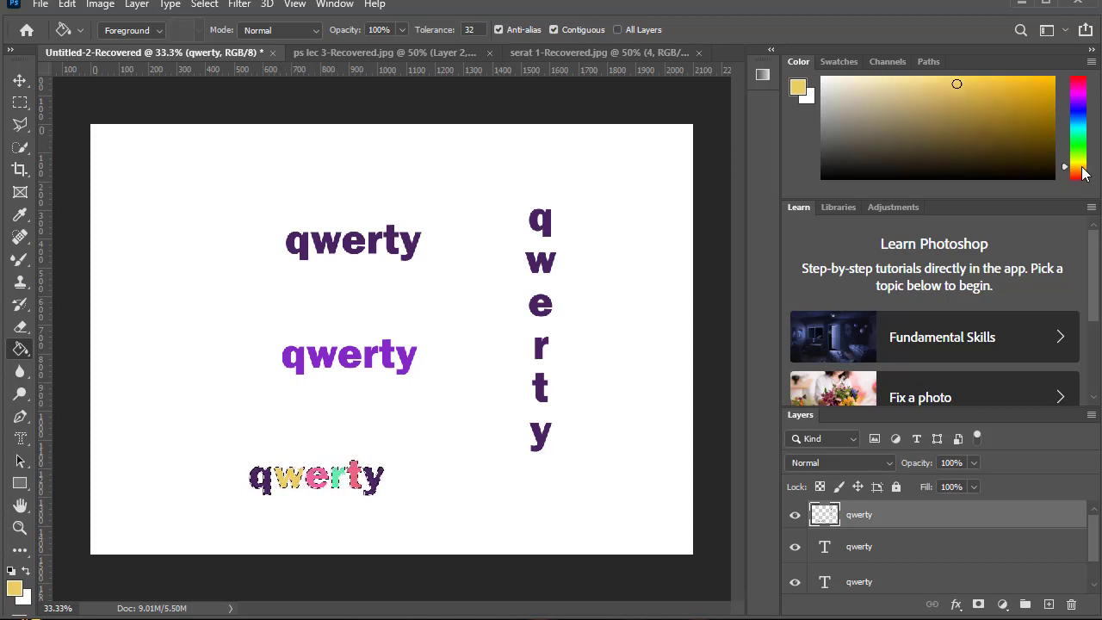
pyautogui.moveTo(1083, 173); pyautogui.dragTo(1083, 144)
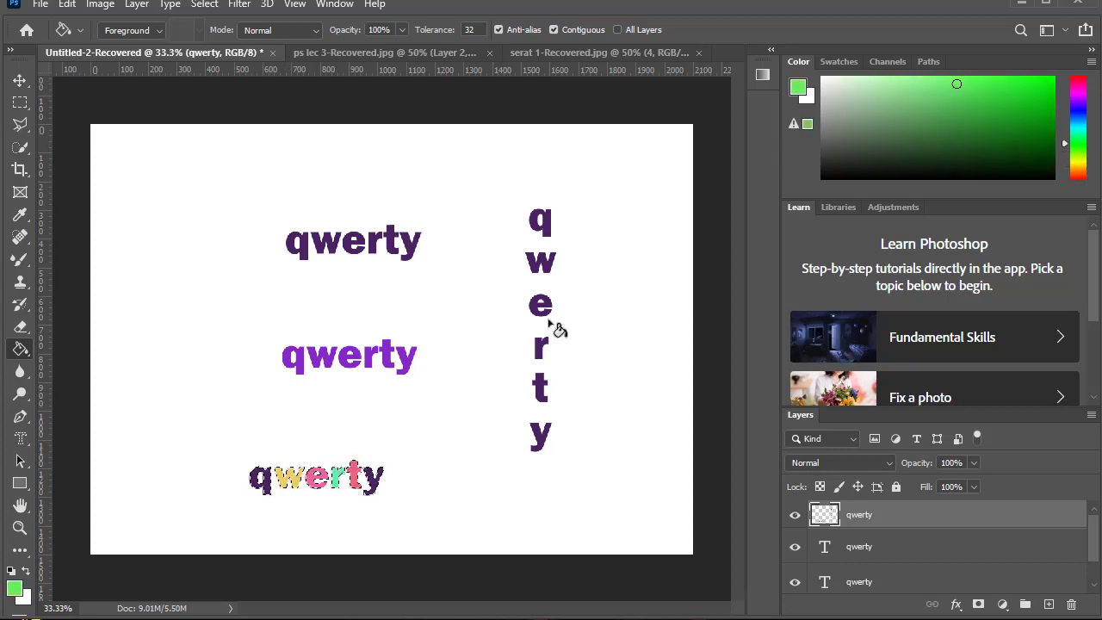
pyautogui.click(270, 487)
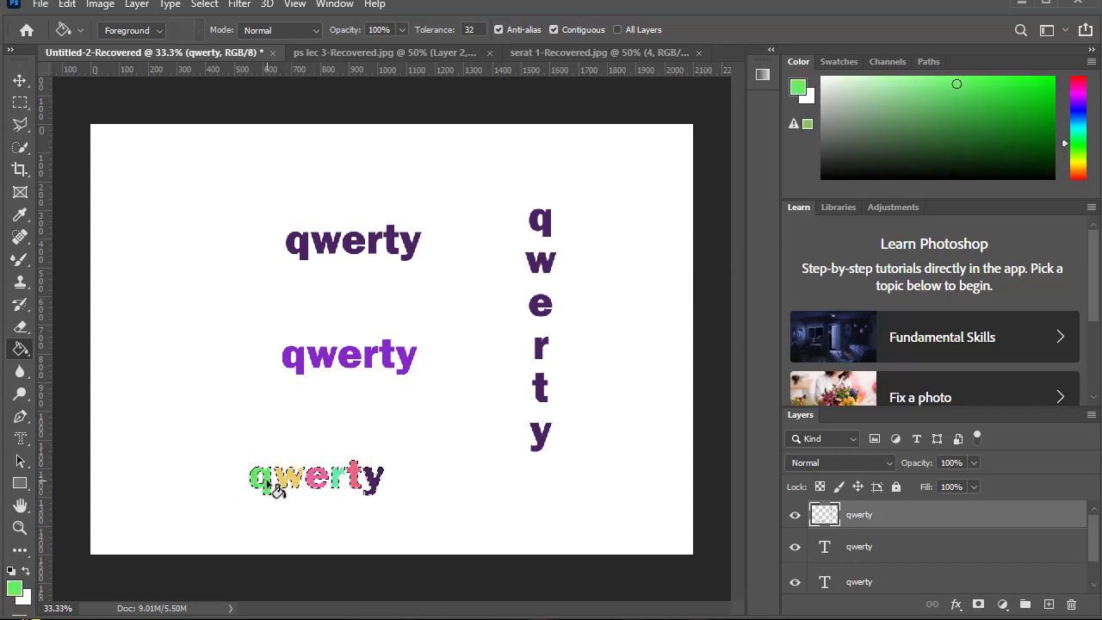
# - Deselect the text selection, and move the multicoloured word together with the vertical word slightly up and to the right
pyautogui.click(18, 101)
pyautogui.click(154, 185)
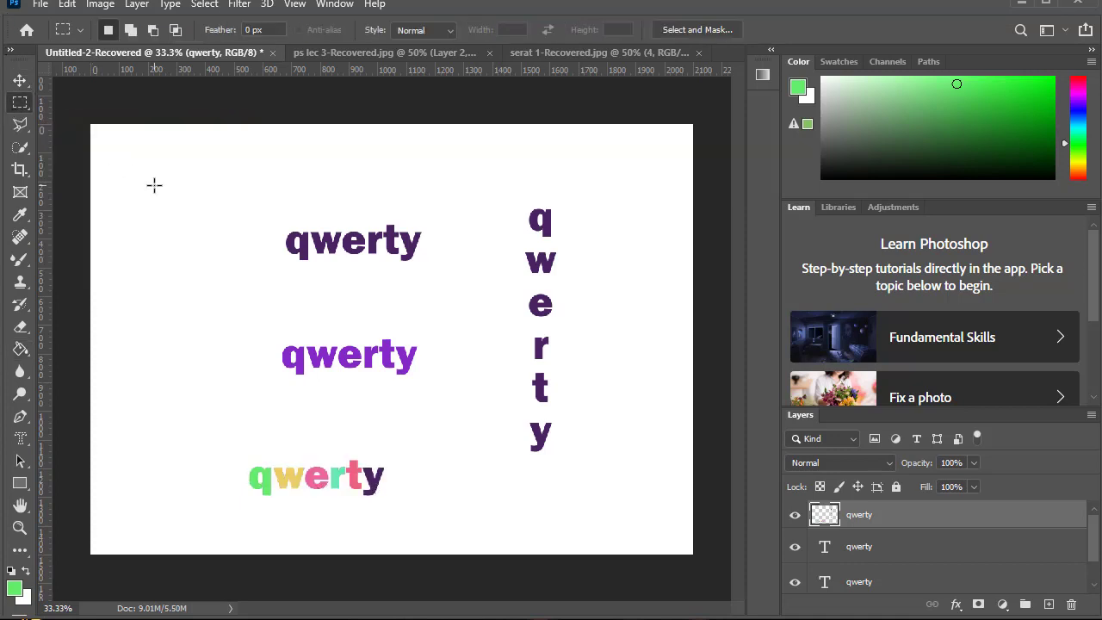
pyautogui.click(21, 78)
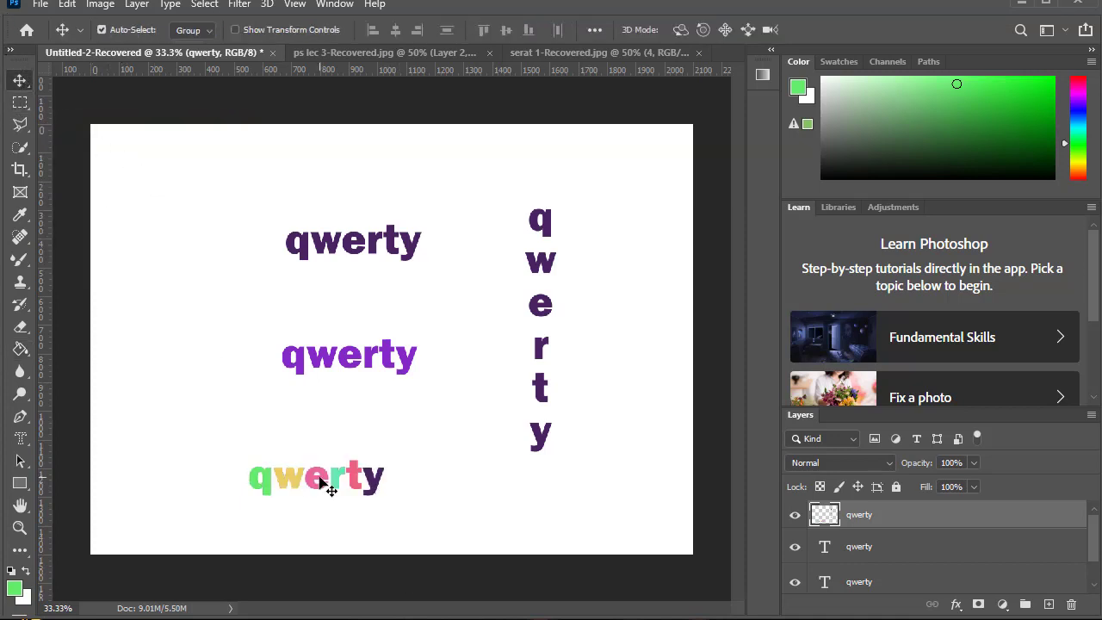
pyautogui.moveTo(343, 478); pyautogui.dragTo(391, 471)
pyautogui.moveTo(364, 489)
pyautogui.mouseDown()
pyautogui.moveTo(413, 461)
pyautogui.moveTo(398, 473)
pyautogui.moveTo(362, 470)
pyautogui.mouseUp()
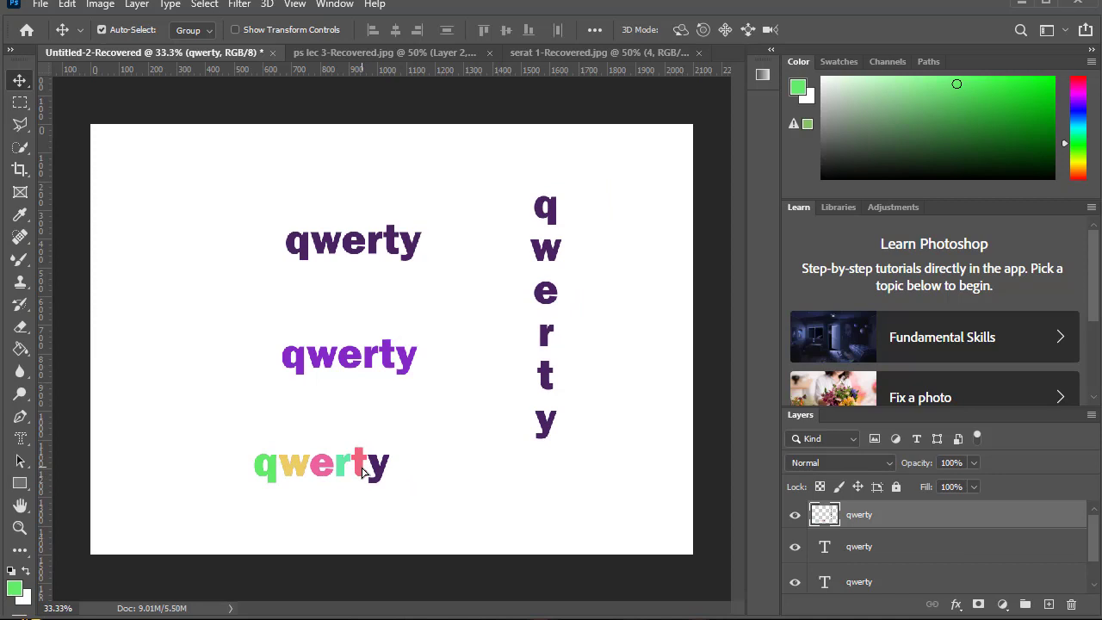